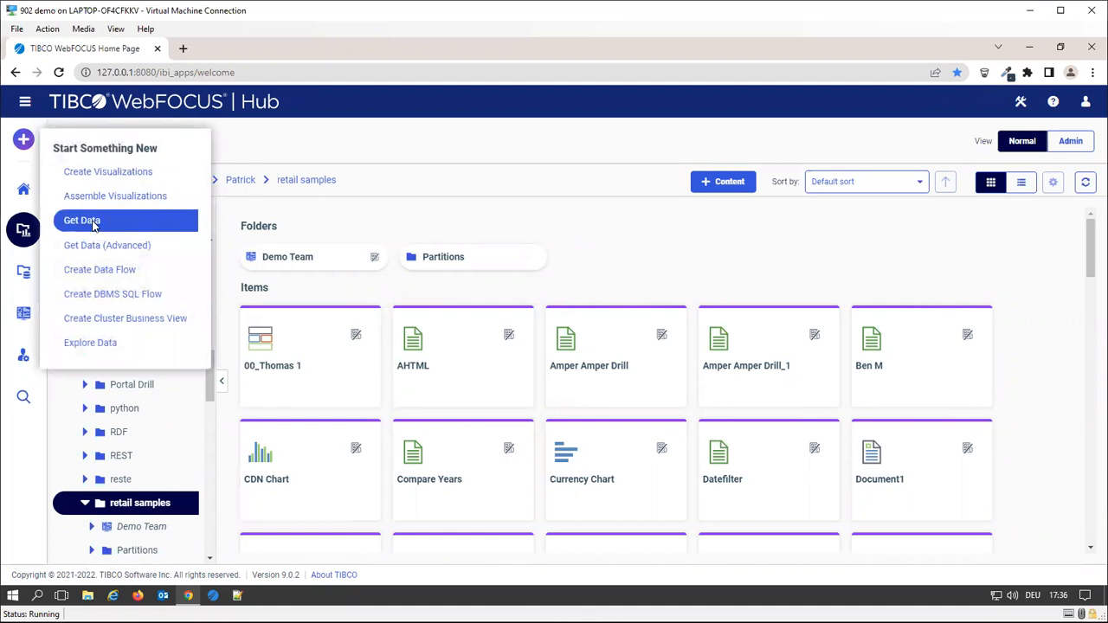
Open the Get Data window and browse the file types and Connect to Data adapter tiles
click(93, 223)
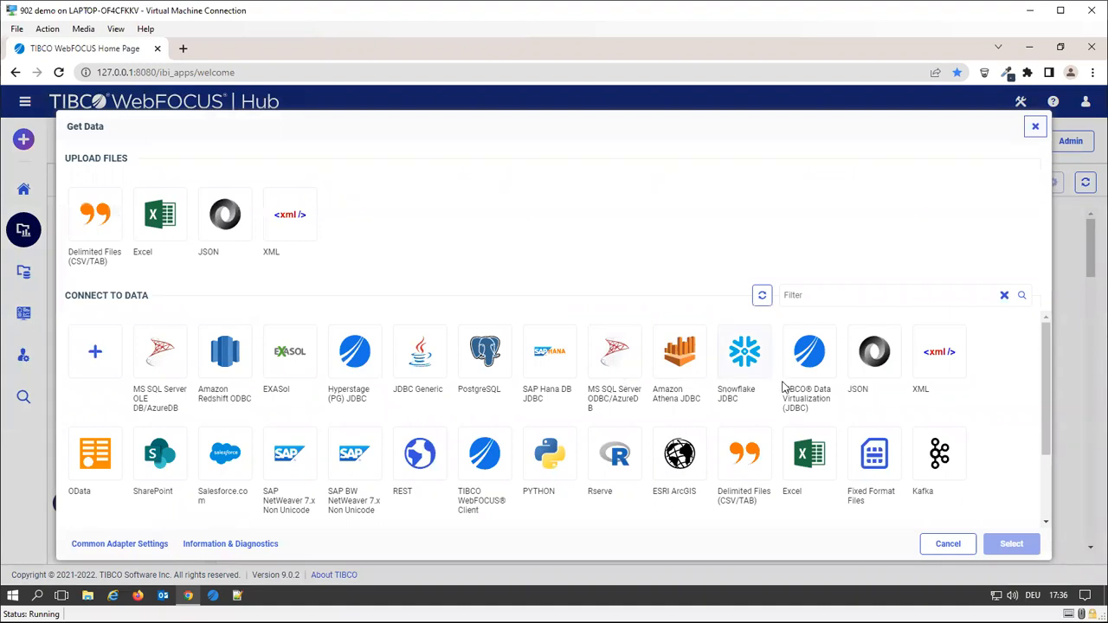
scroll(812, 387, down, 1)
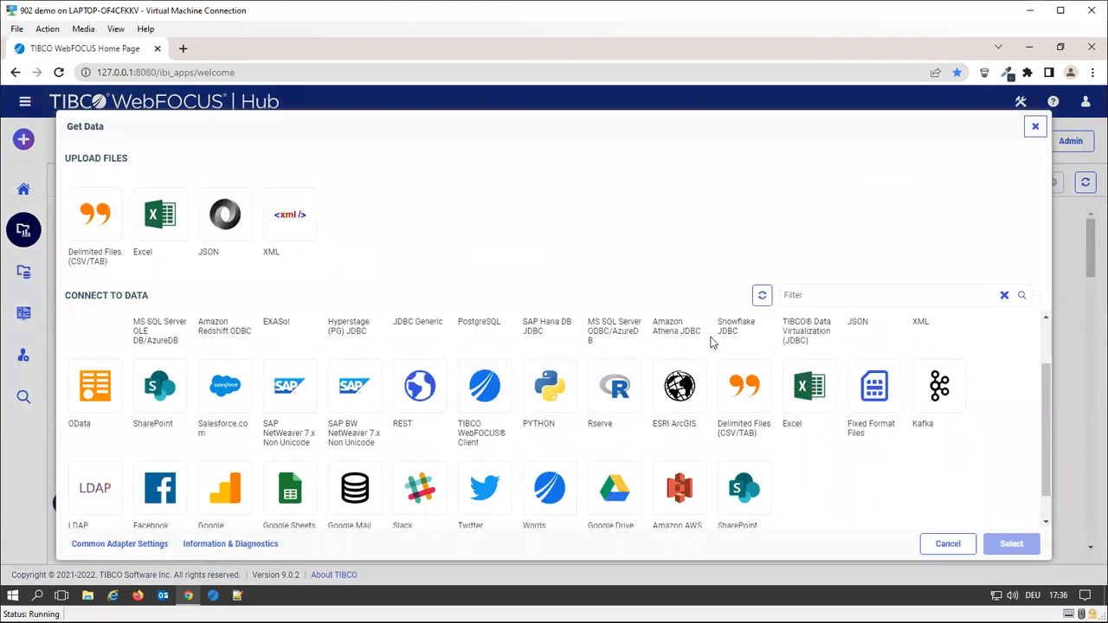
scroll(712, 341, up, 1)
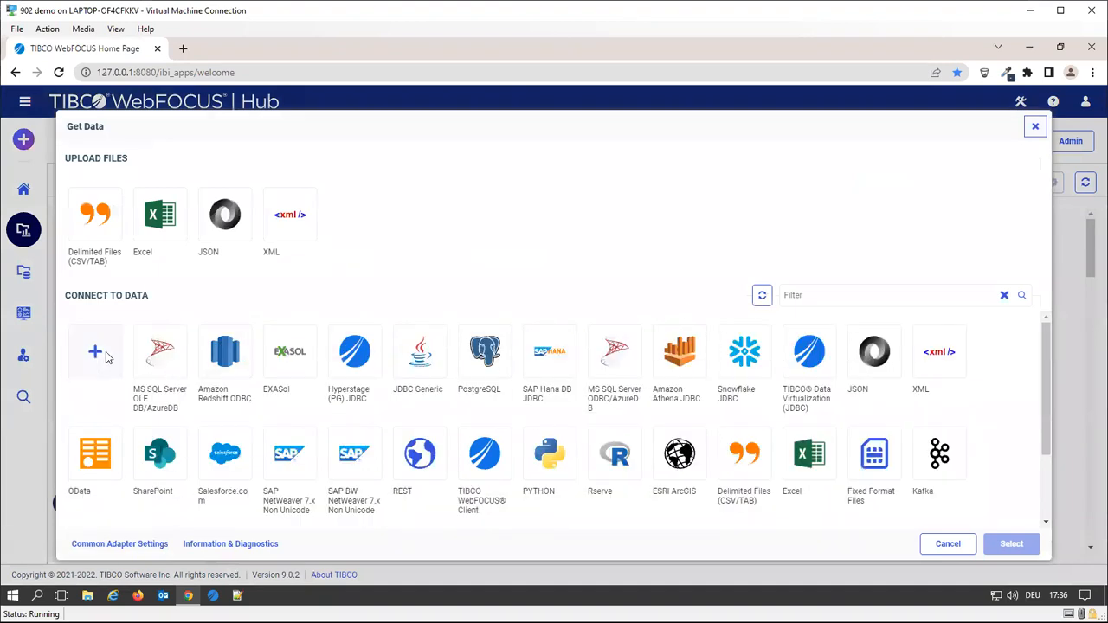
scroll(535, 435, down, 2)
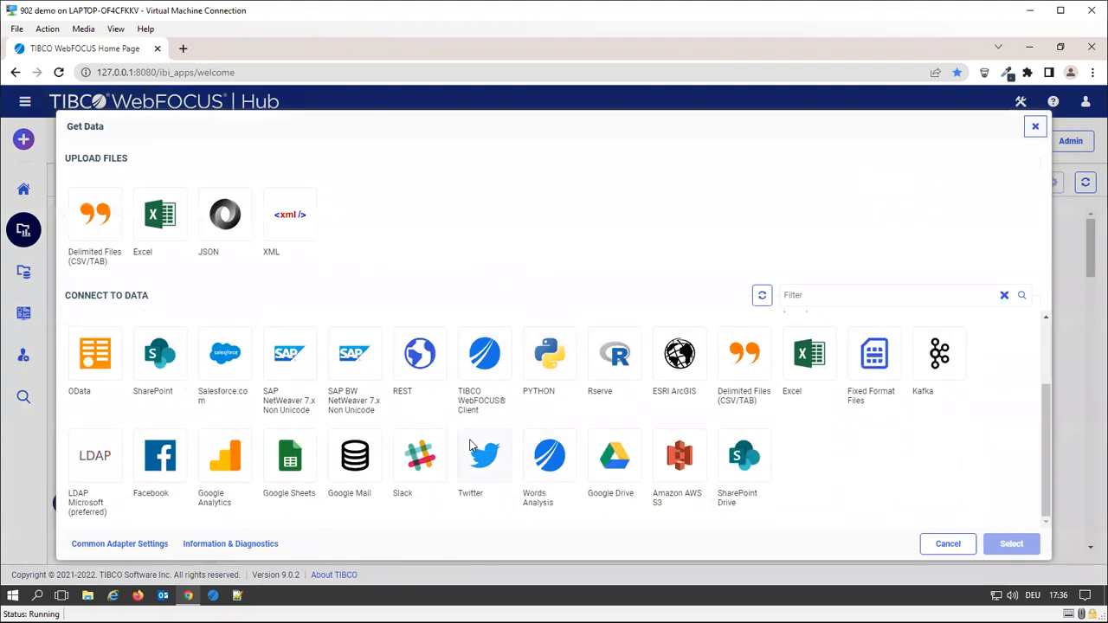
double_click(485, 371)
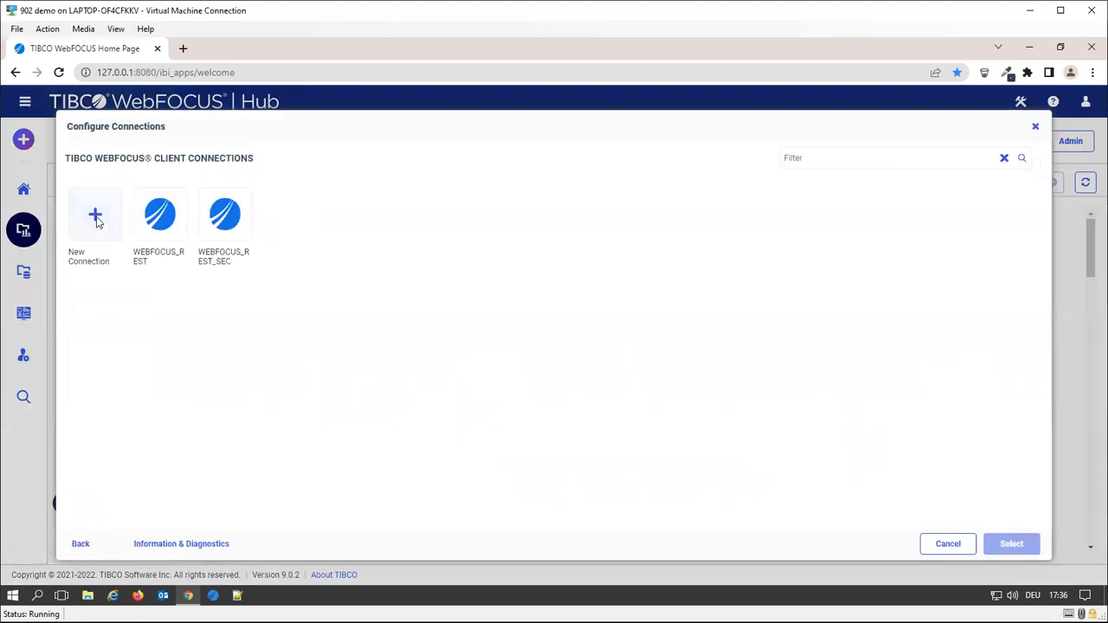
click(97, 221)
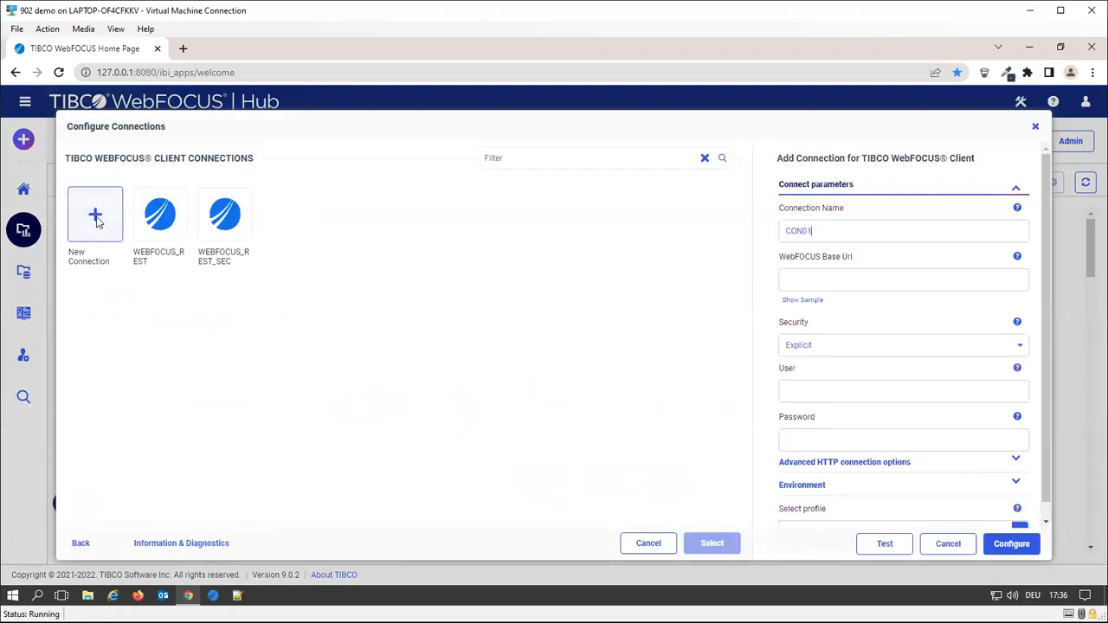
click(868, 232)
key(ctrl+a)
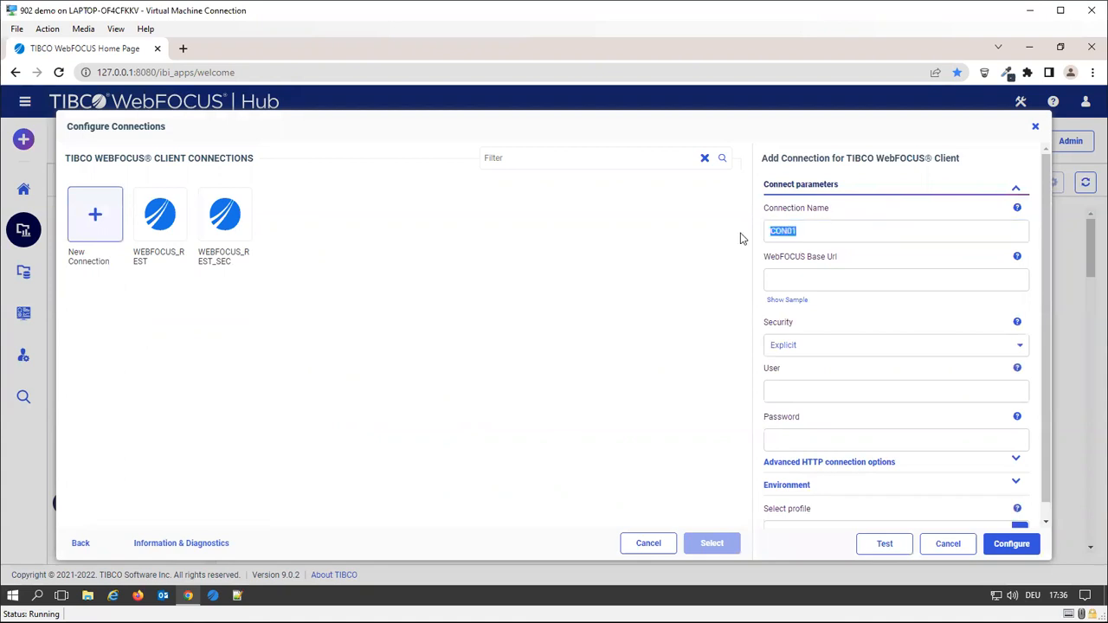
text(MY_WEBFOCU)
click(850, 276)
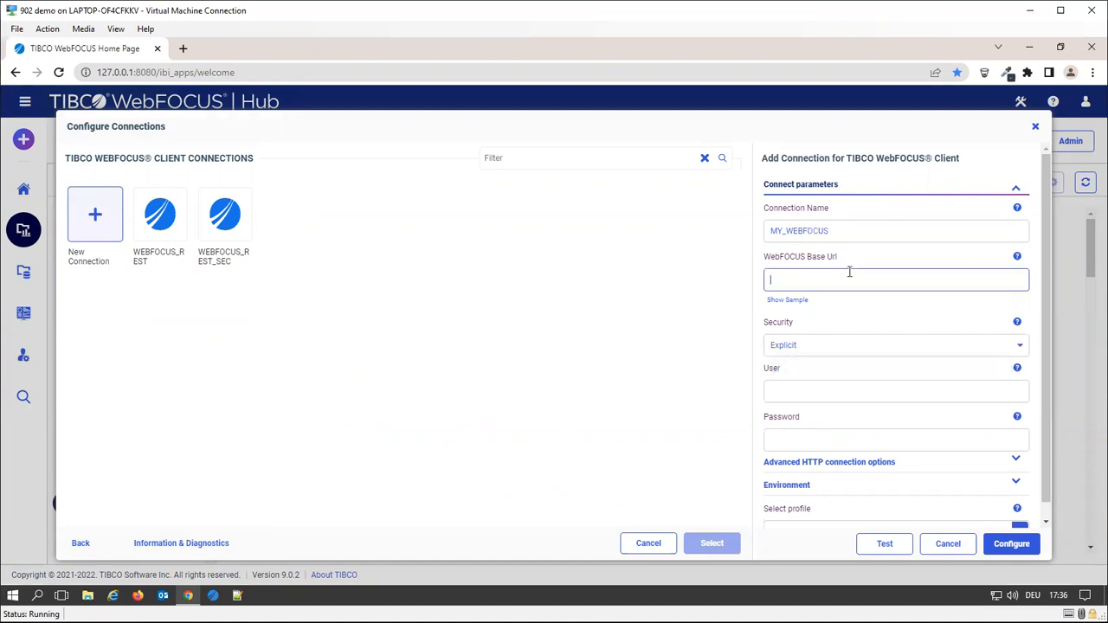
click(802, 300)
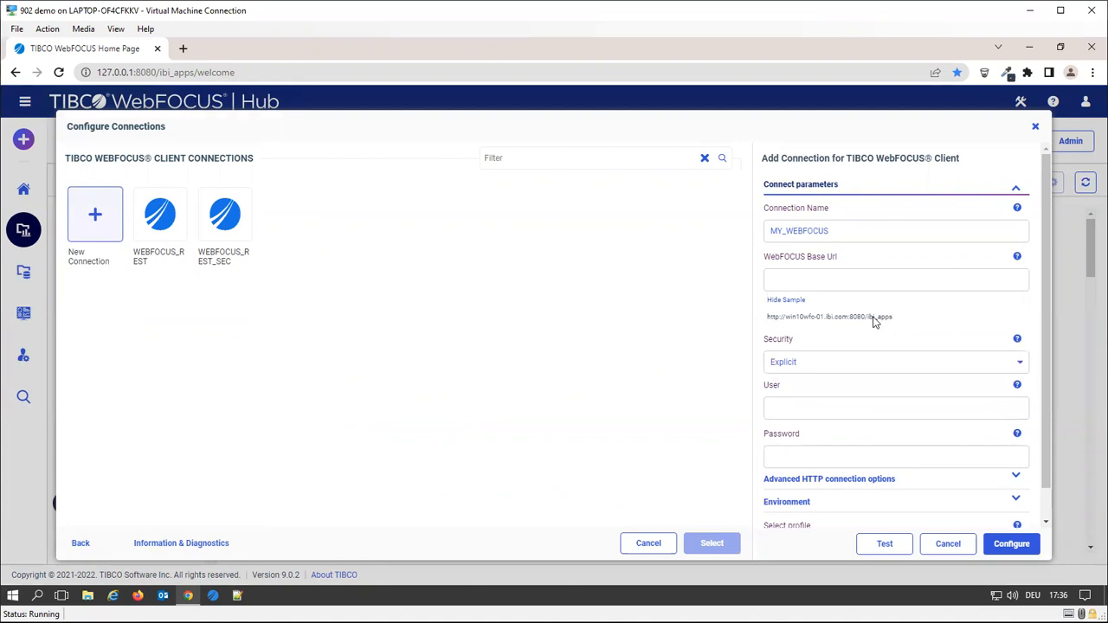
click(808, 280)
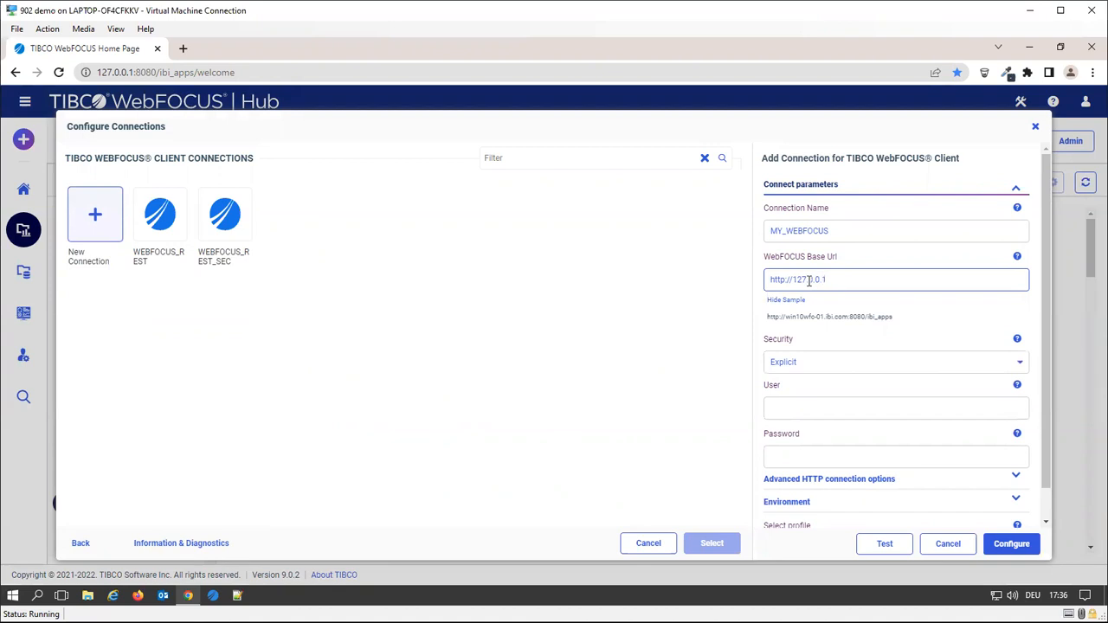
text(:8080/ibi_apps)
click(811, 319)
Use Explicit security, enter the user name and password, and save the MY_WEBFOCUS connection
click(819, 367)
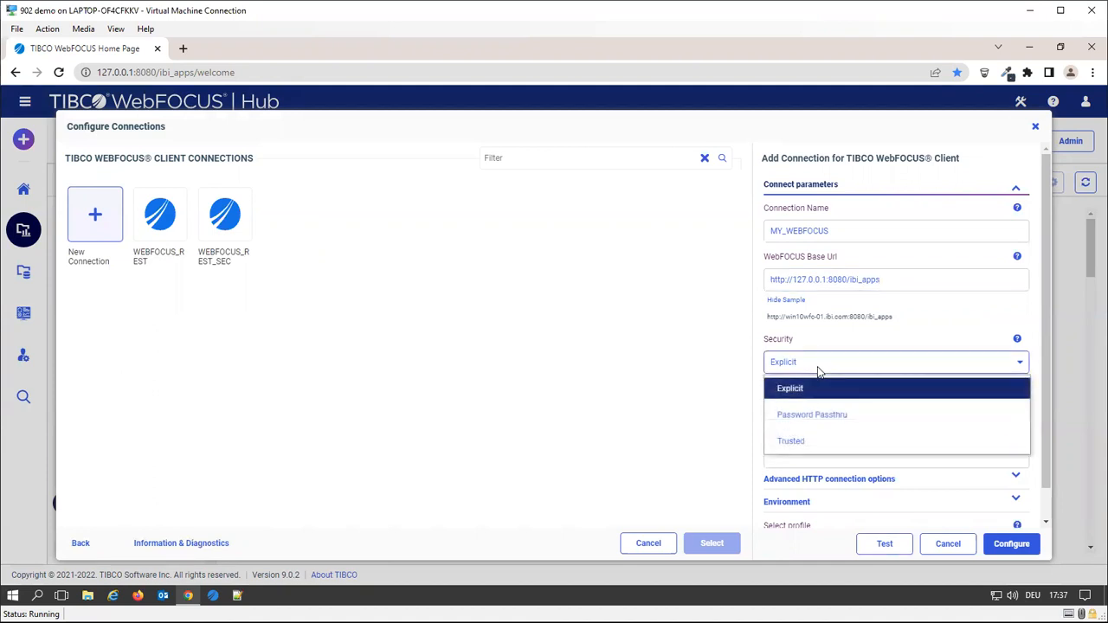
click(819, 391)
click(802, 409)
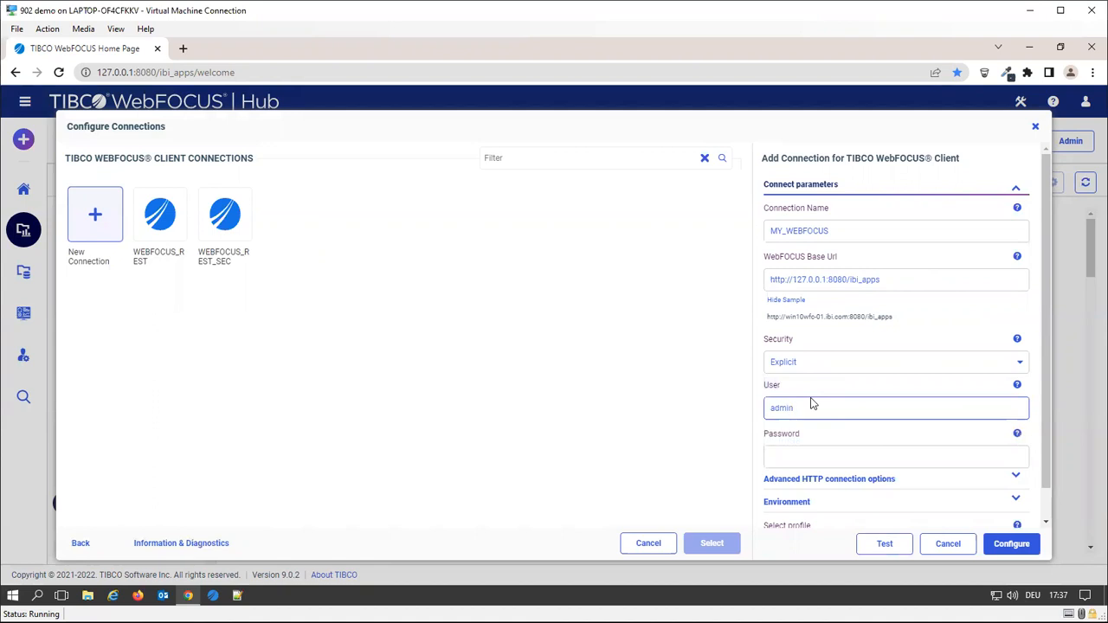
click(786, 458)
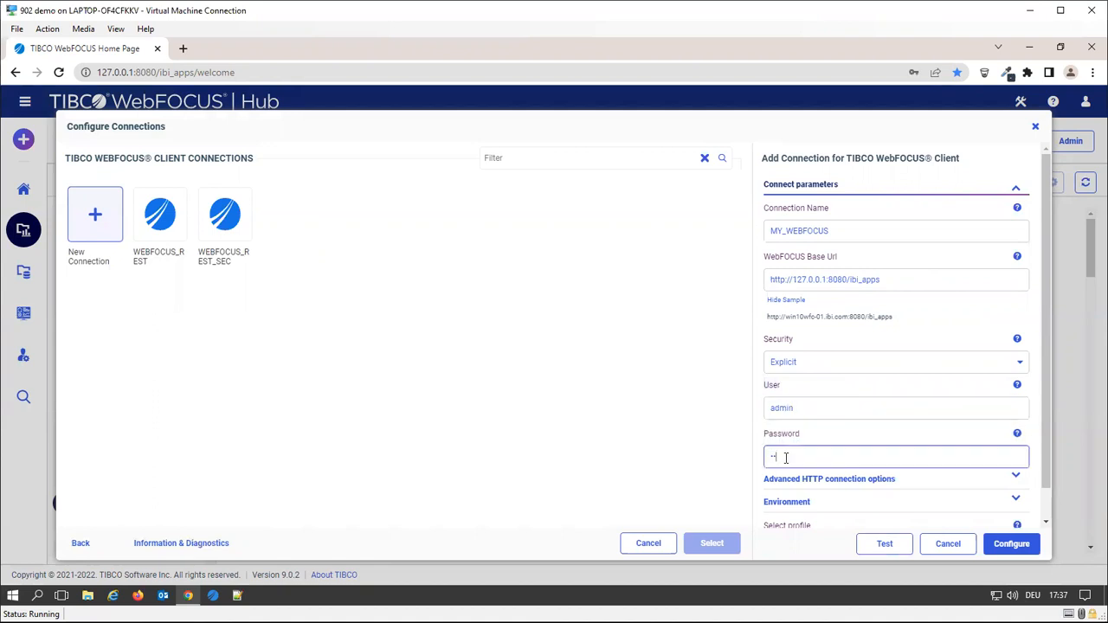
scroll(796, 465, down, 1)
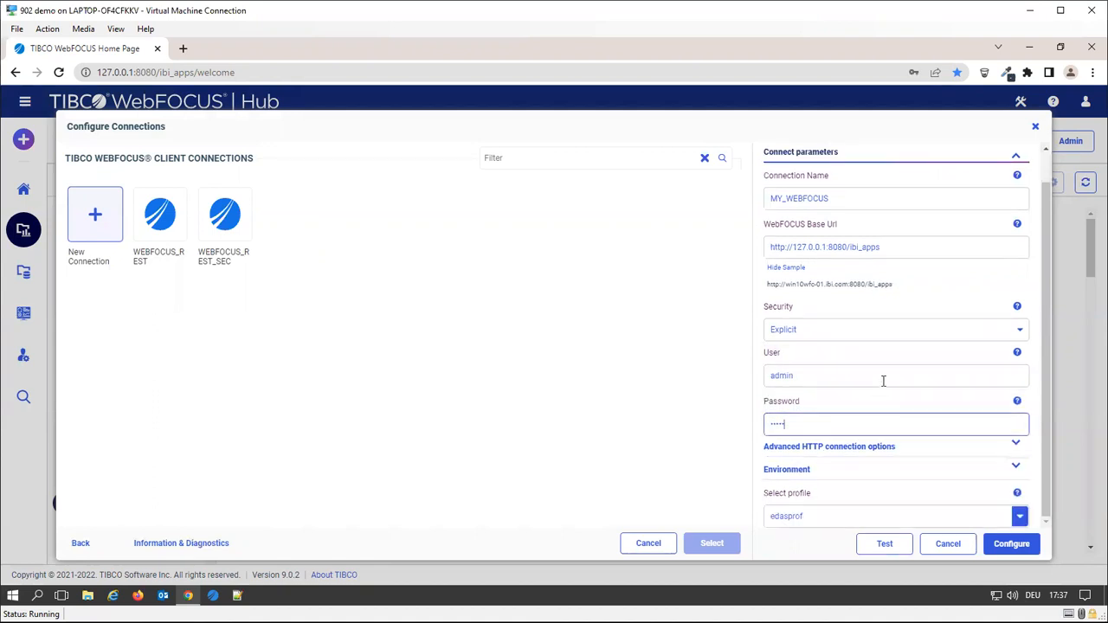
click(996, 549)
Test the MY_WEBFOCUS connection, review the returned WebFOCUS groups list, and close the results
right_click(294, 223)
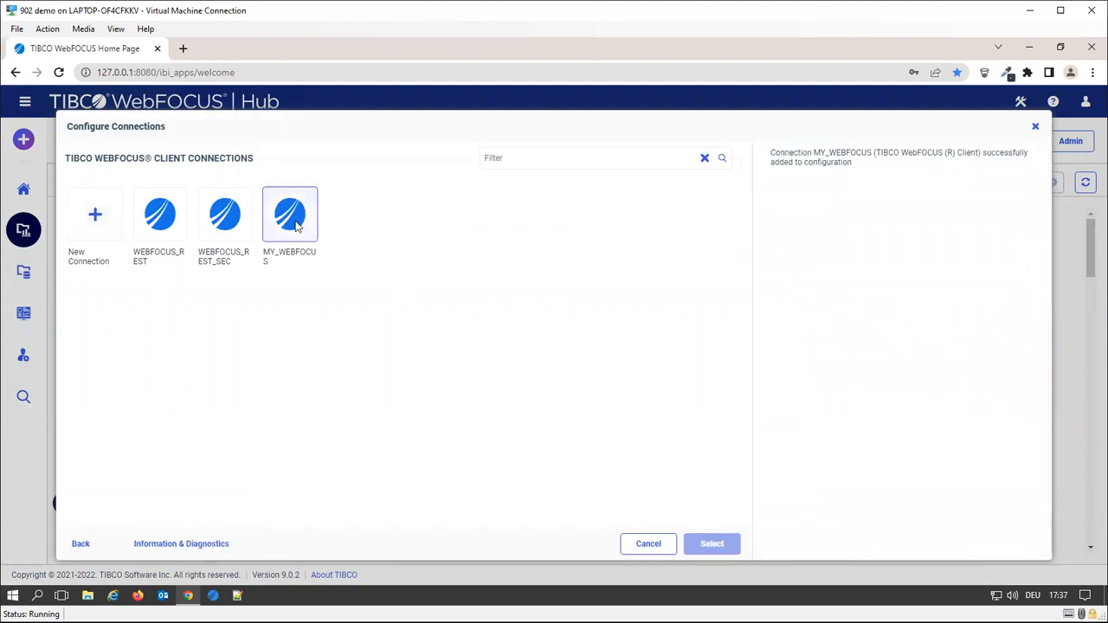
click(339, 287)
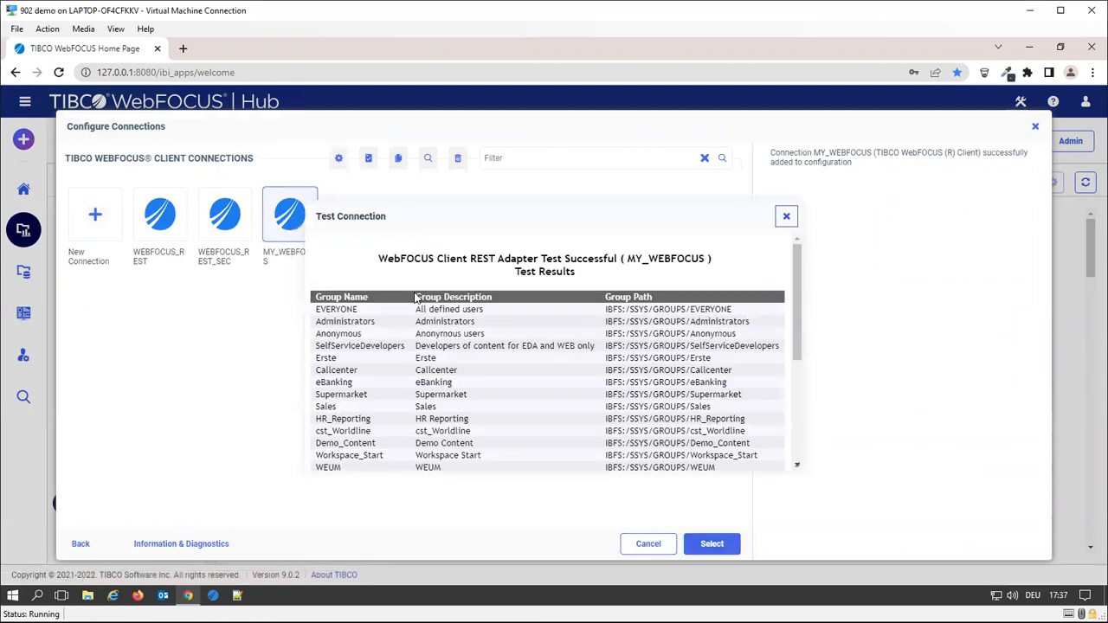
scroll(483, 347, down, 3)
scroll(482, 347, up, 5)
click(787, 217)
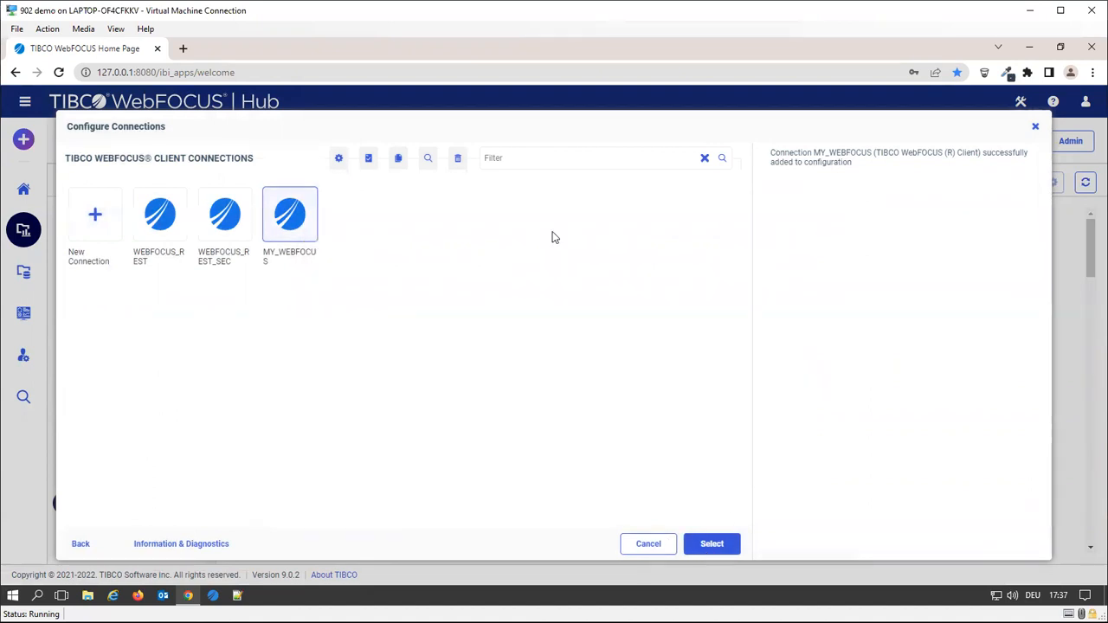
right_click(304, 225)
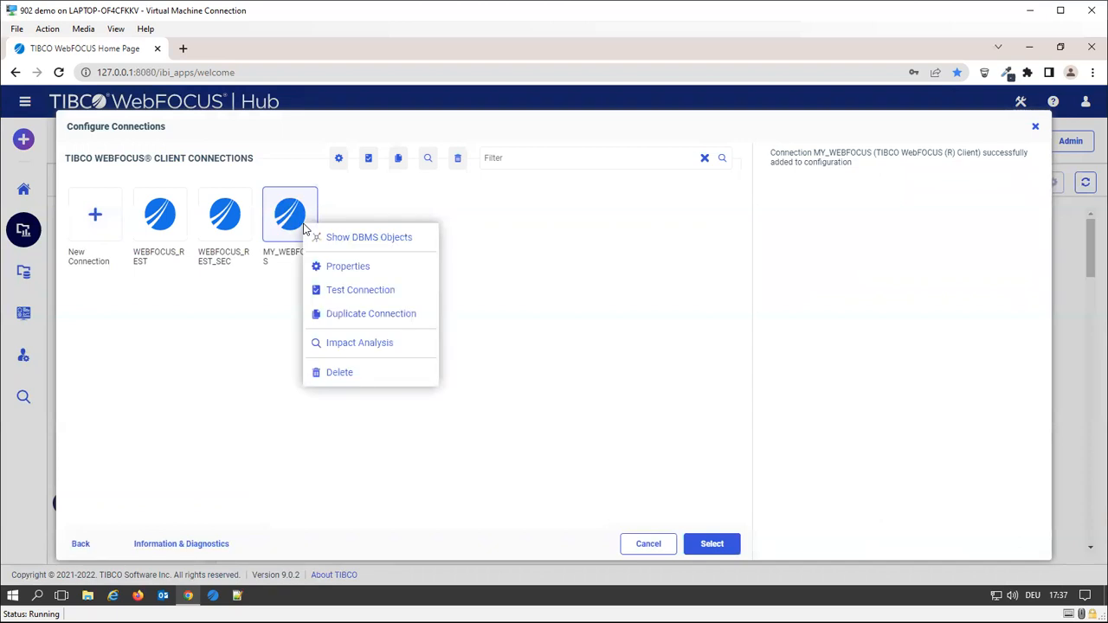
Show the DBMS objects for MY_WEBFOCUS and bring up Select Application for the synonym target
click(412, 238)
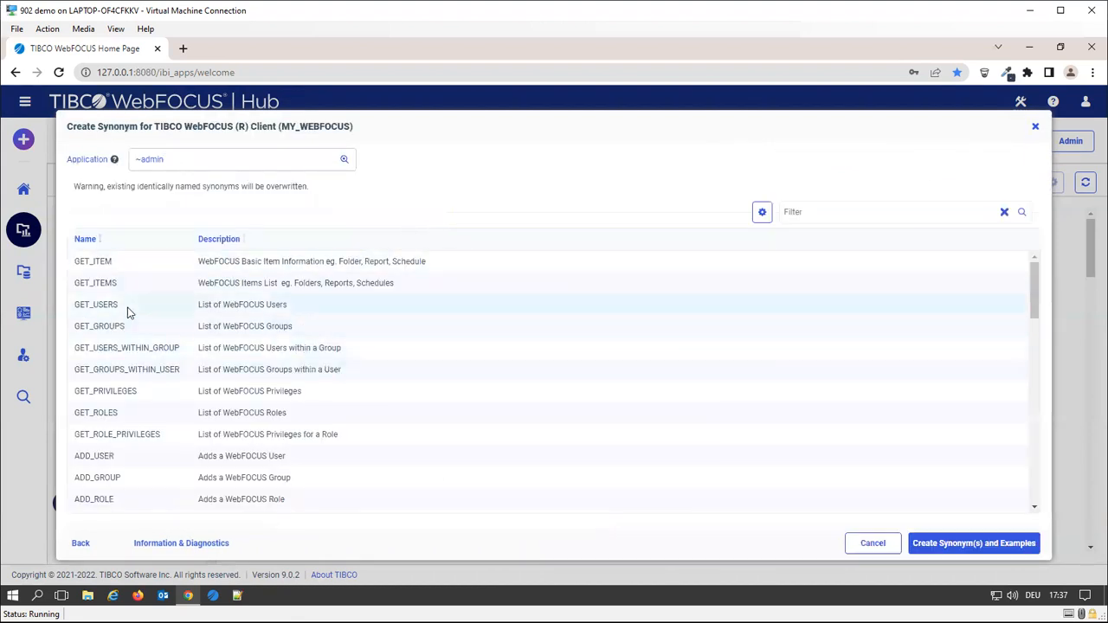
scroll(128, 313, down, 15)
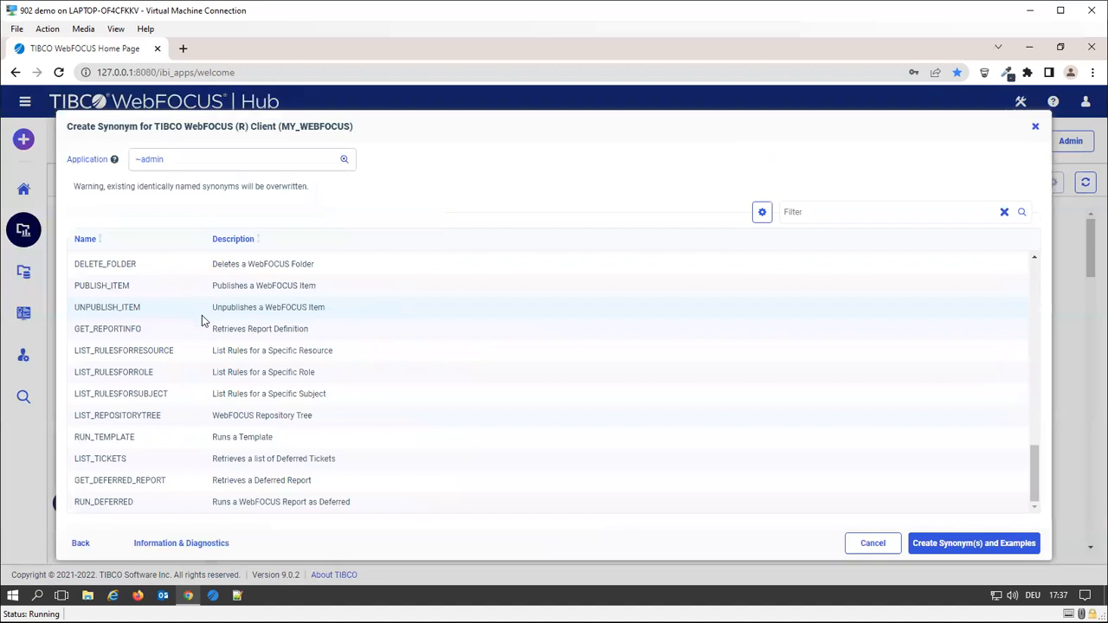
scroll(201, 321, up, 15)
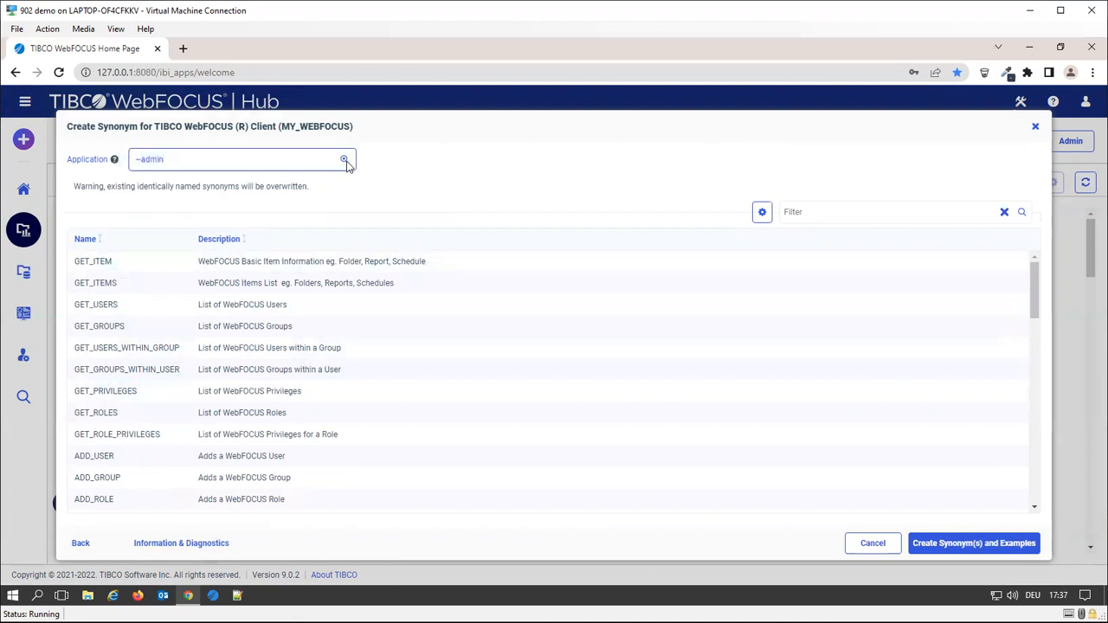
click(345, 161)
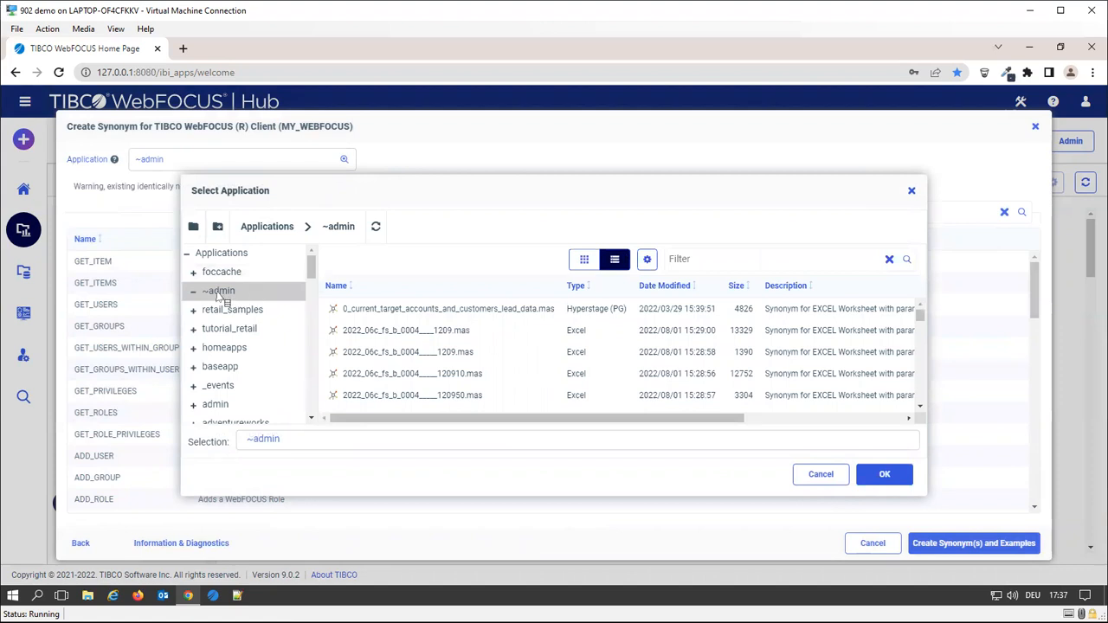
Create a new application named test_repository under baseapp
click(221, 367)
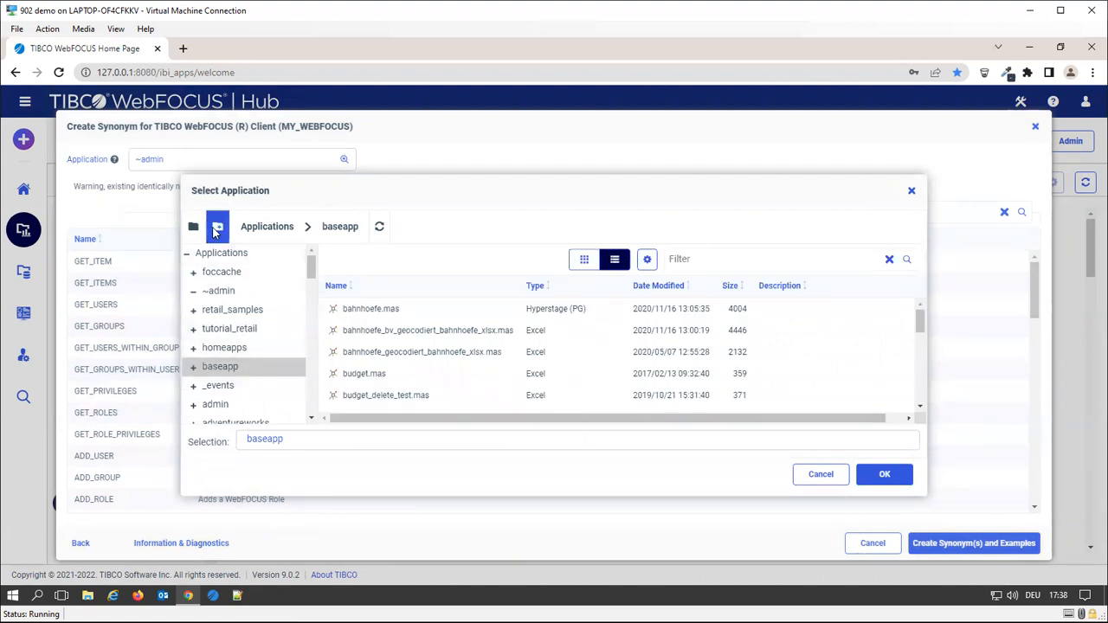
click(217, 228)
click(527, 347)
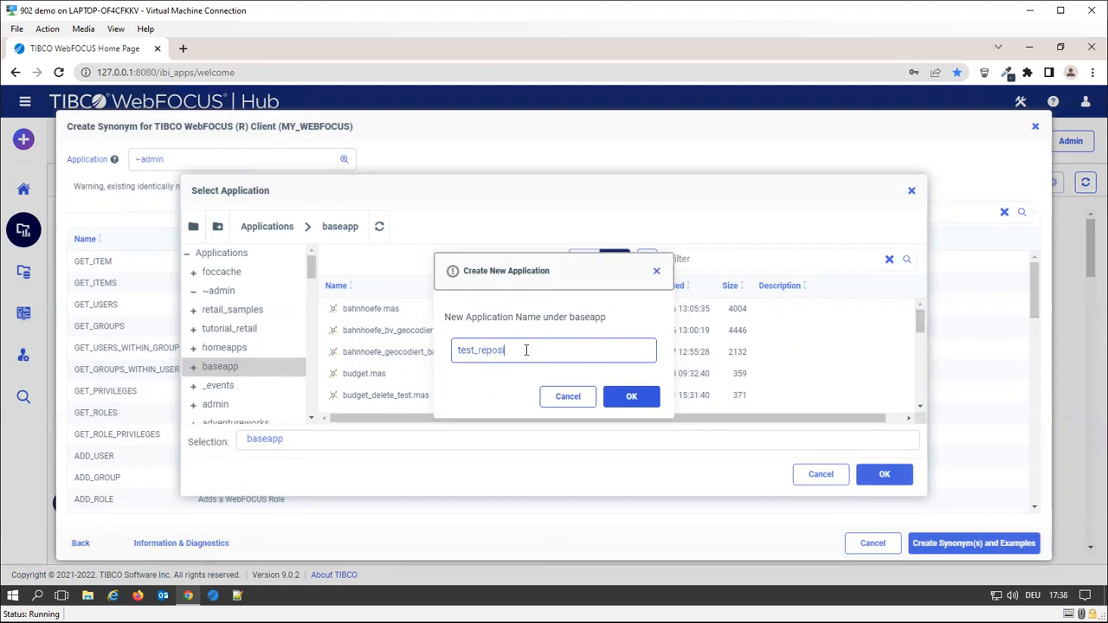
click(631, 396)
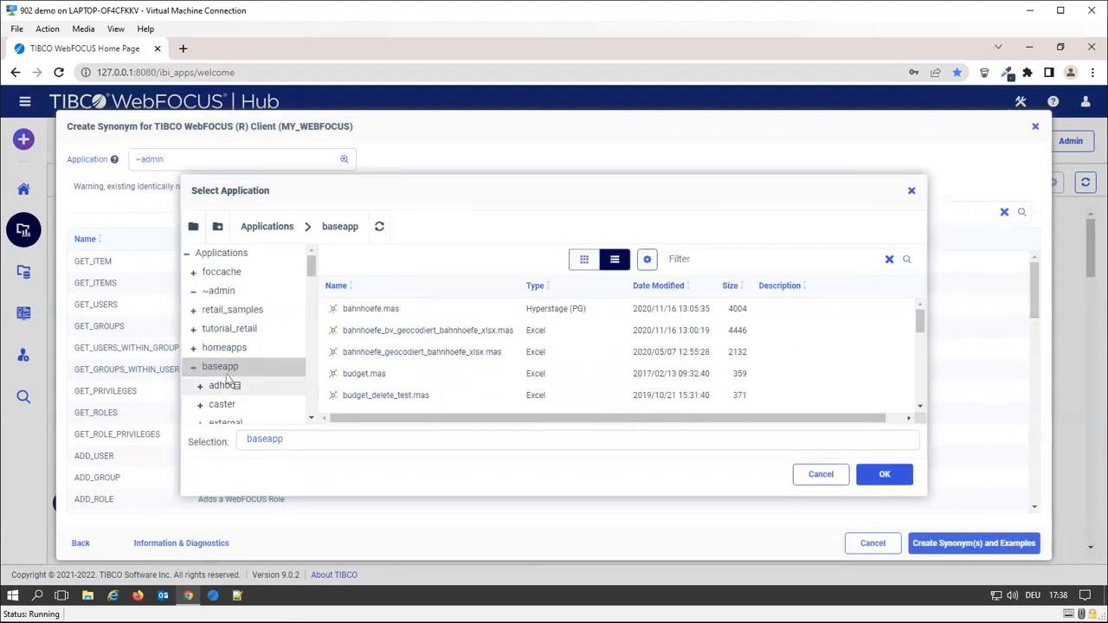
Set baseapp/test_repository as the target application and generate the synonyms and examples
scroll(264, 383, down, 3)
click(251, 328)
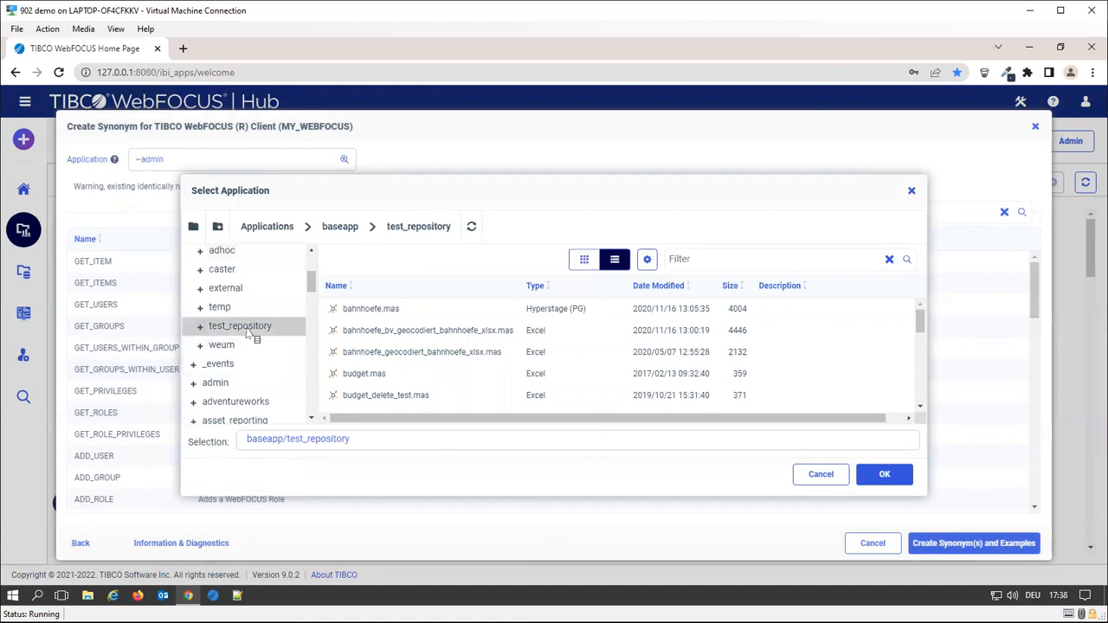
click(885, 474)
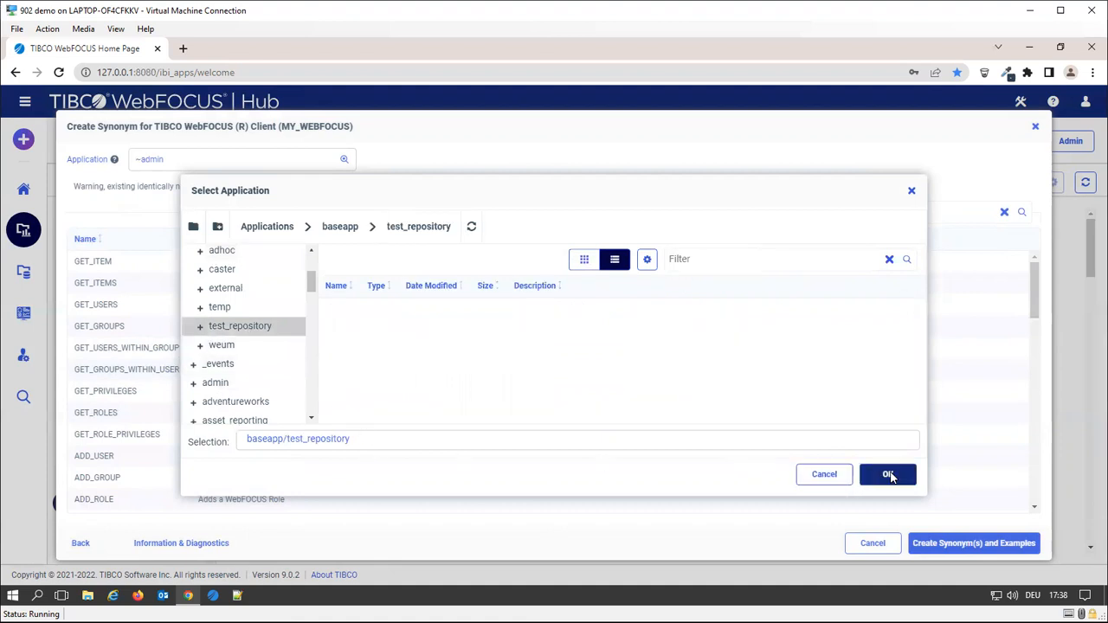
click(987, 544)
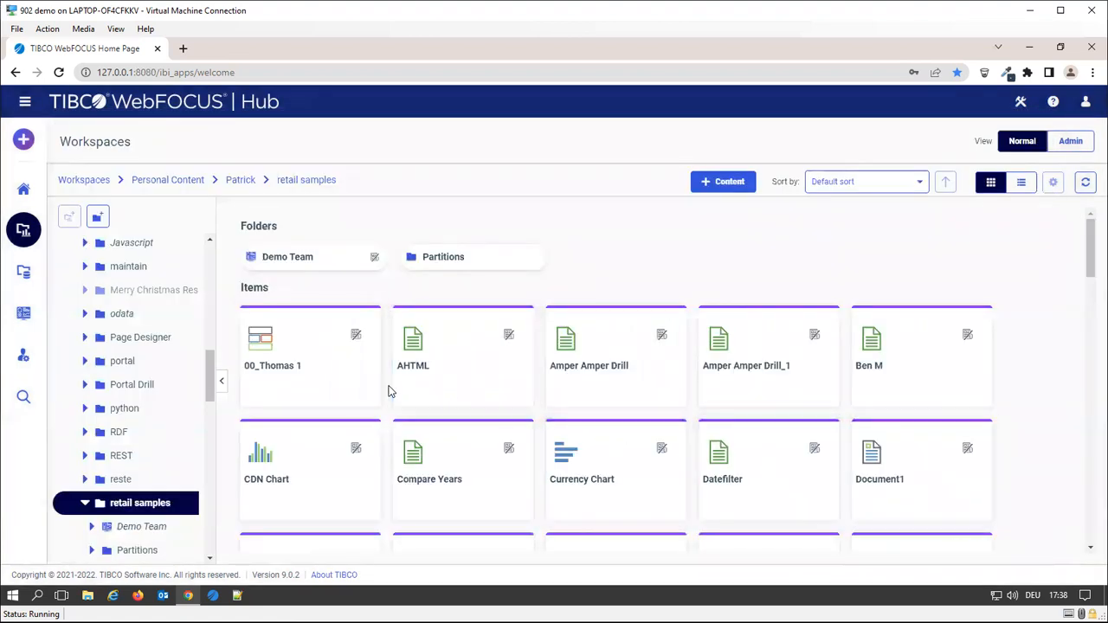
scroll(151, 489, down, 3)
scroll(154, 490, up, 2)
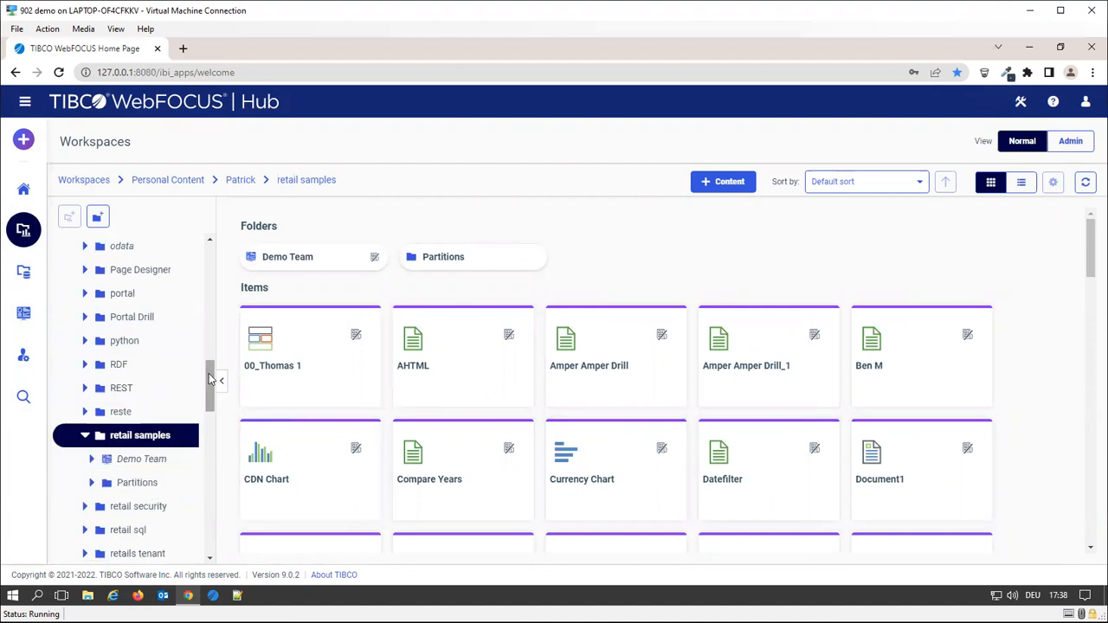
scroll(208, 373, up, 1)
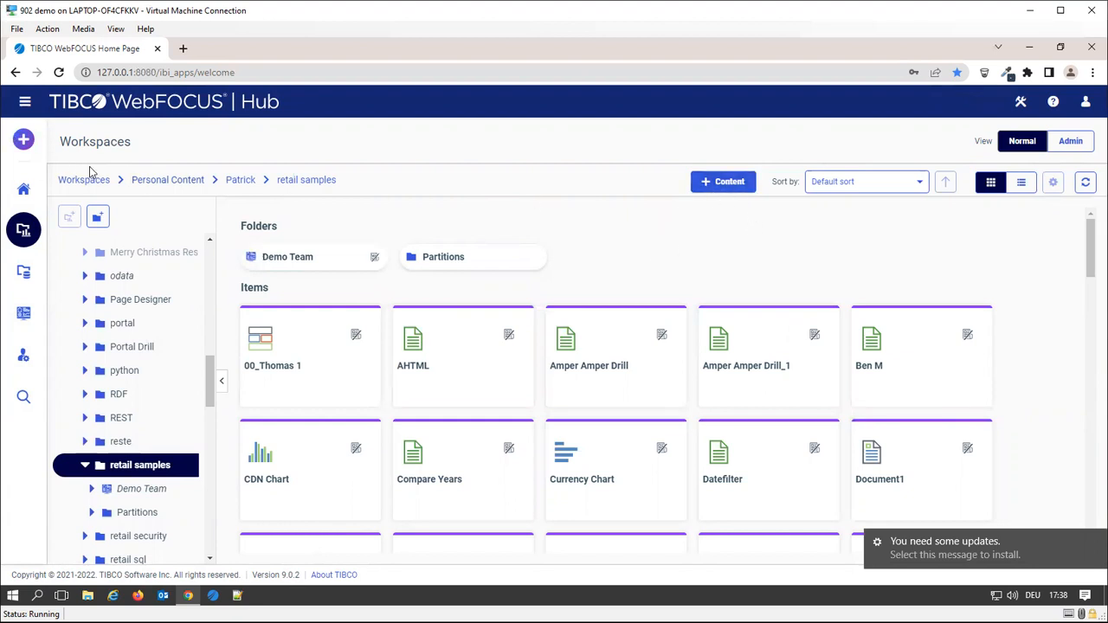
Start Visualize Data and browse into the baseapp/test_repository data source folder
click(24, 141)
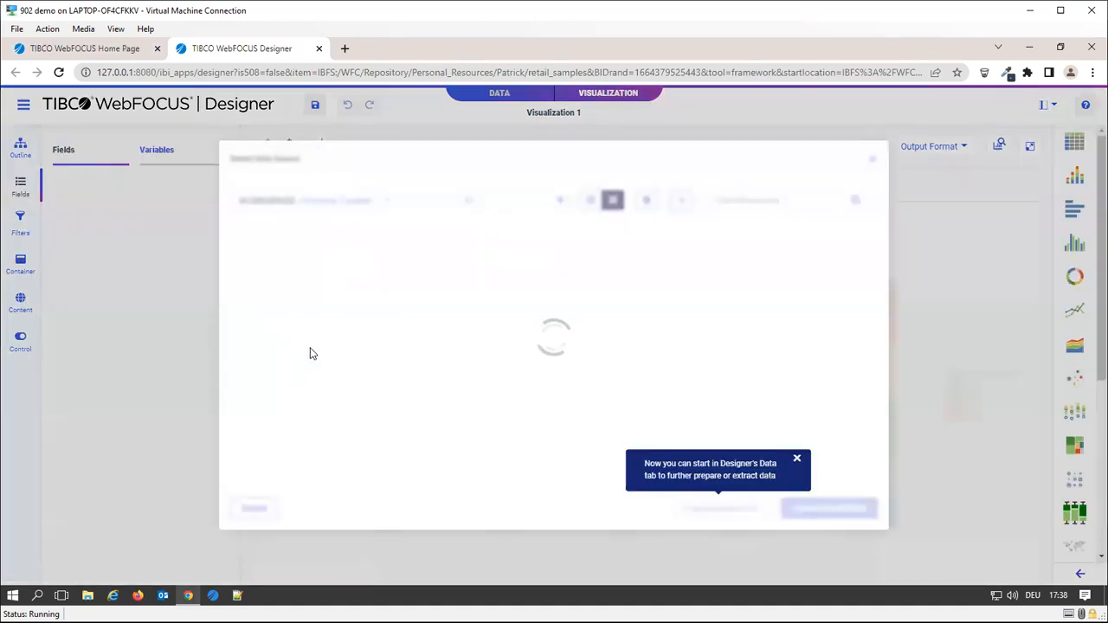
double_click(294, 294)
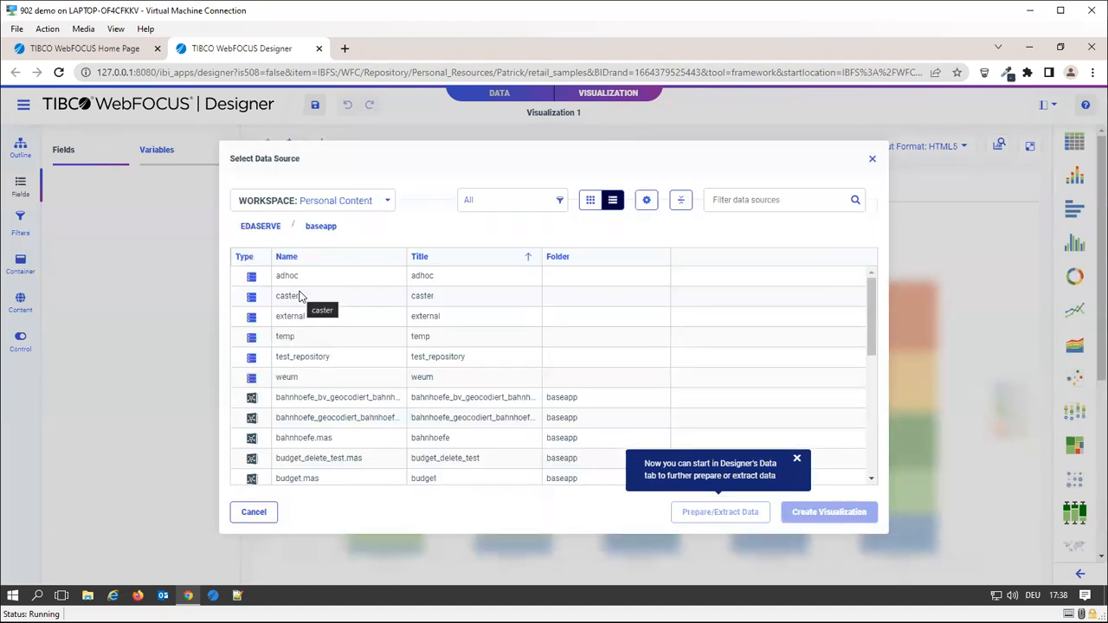
double_click(316, 366)
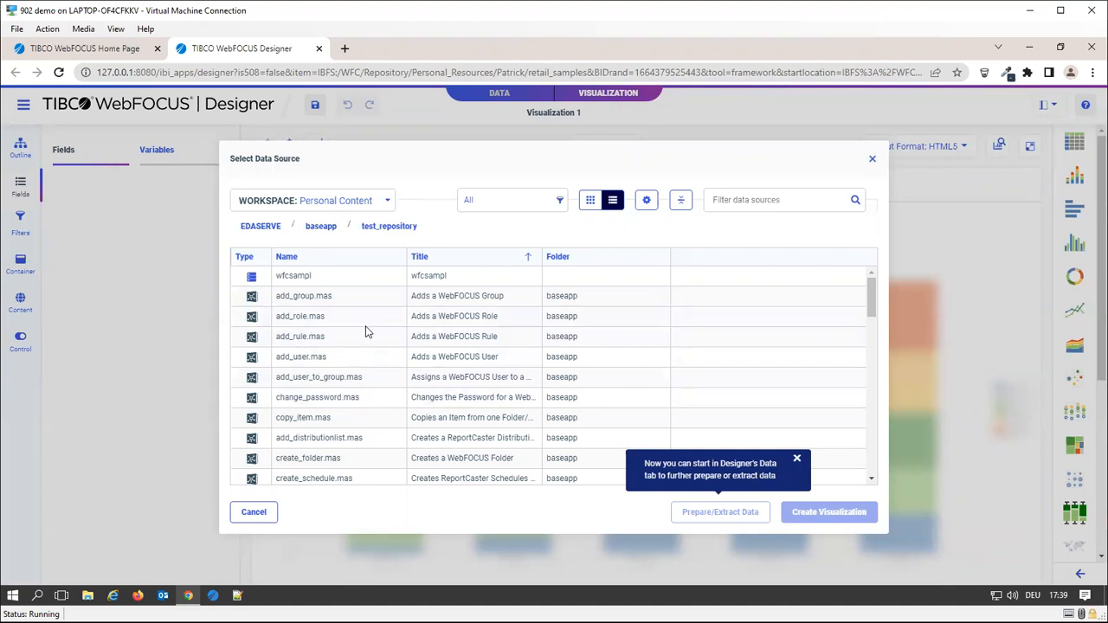
scroll(321, 318, down, 2)
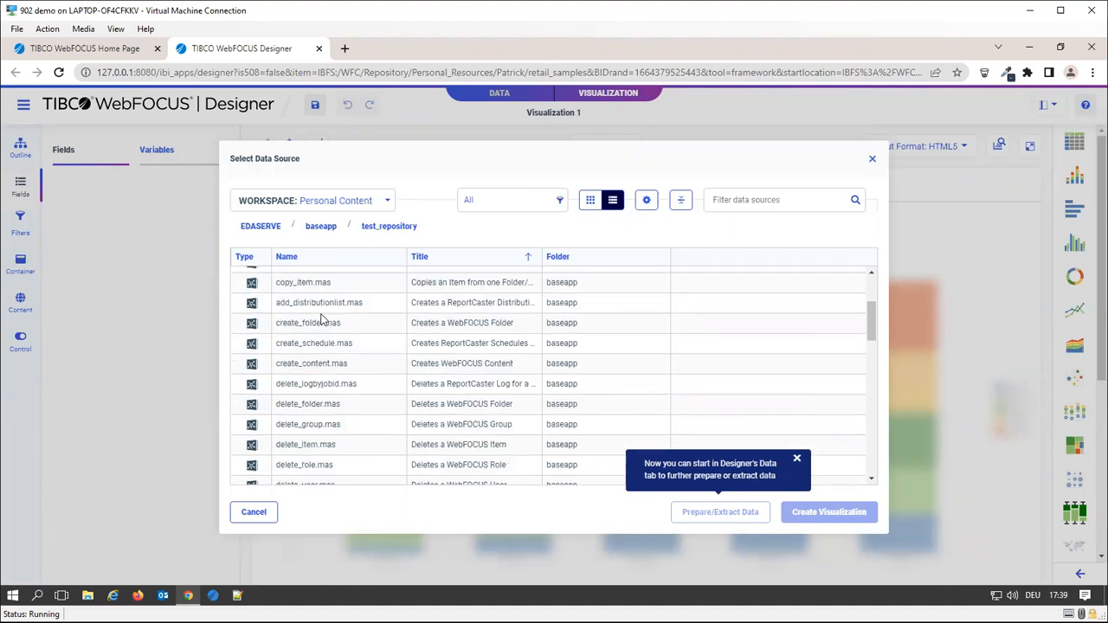
scroll(321, 318, down, 3)
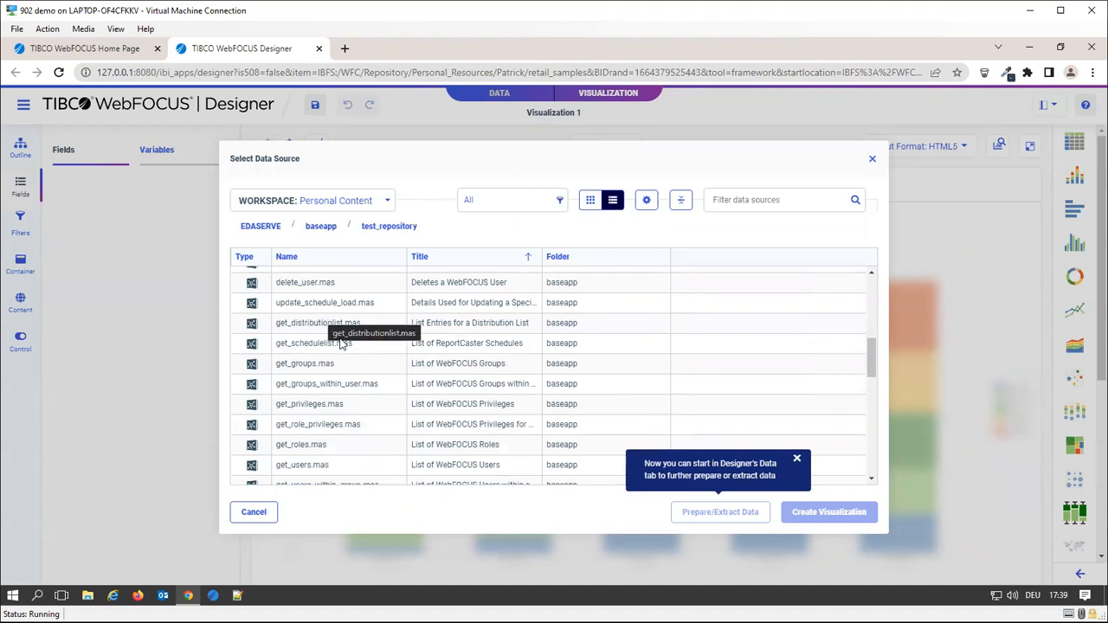
Choose get_users.mas as the data source and create the visualization
click(325, 376)
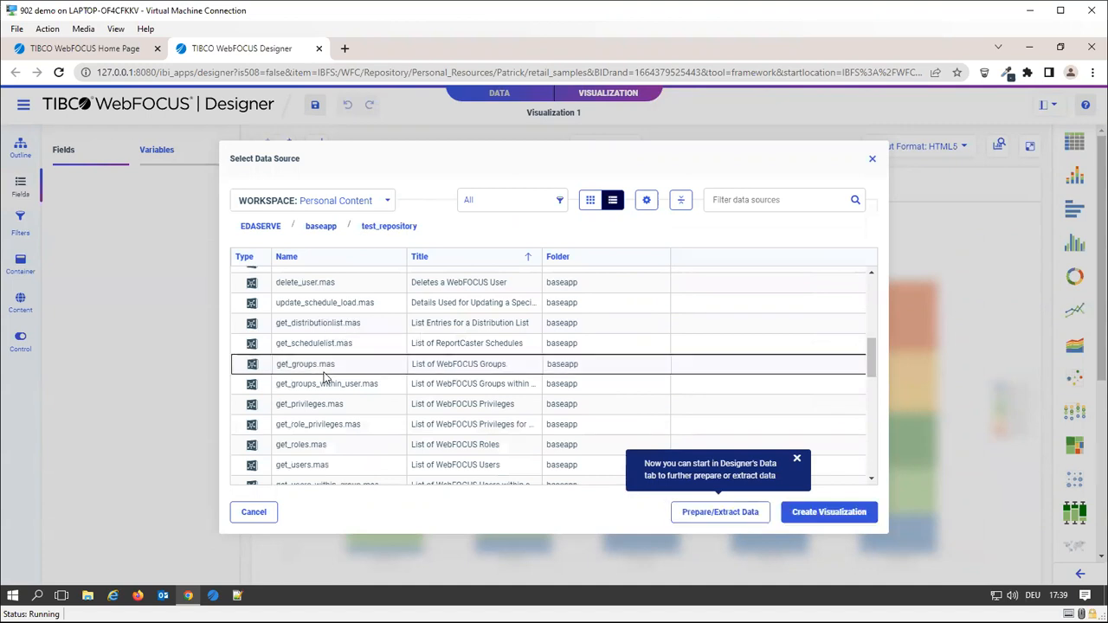
click(312, 468)
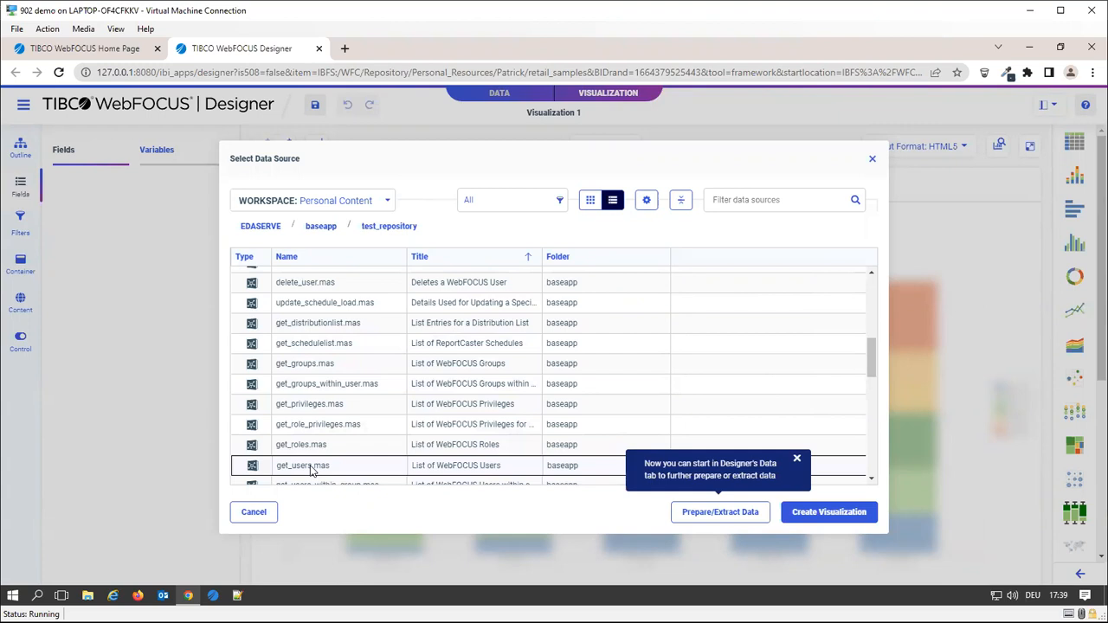
click(327, 389)
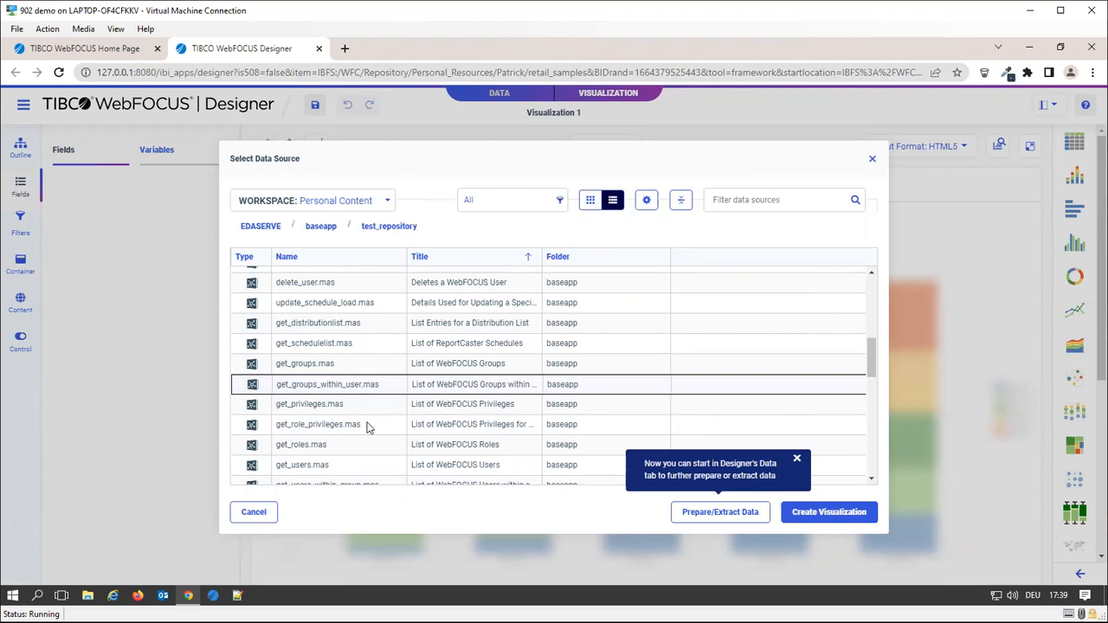
click(337, 443)
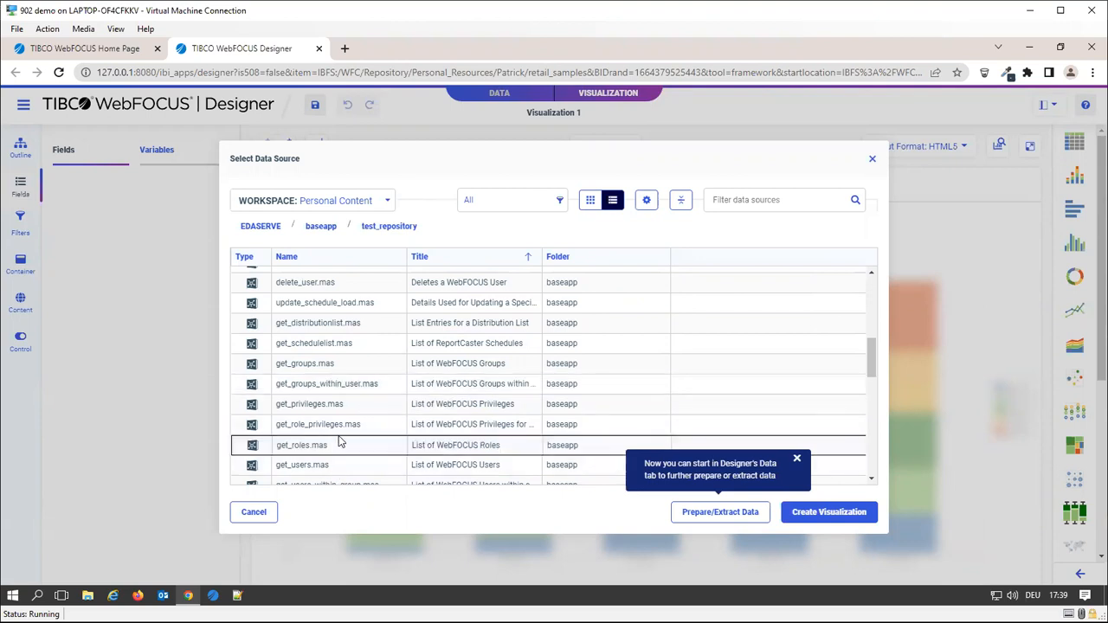
click(344, 466)
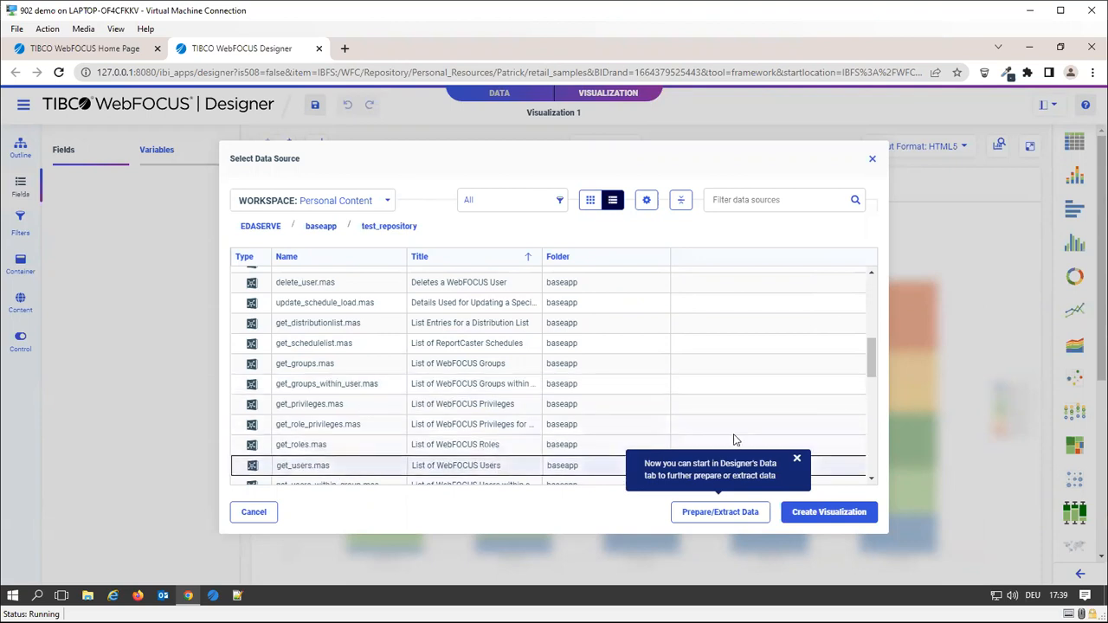
click(797, 460)
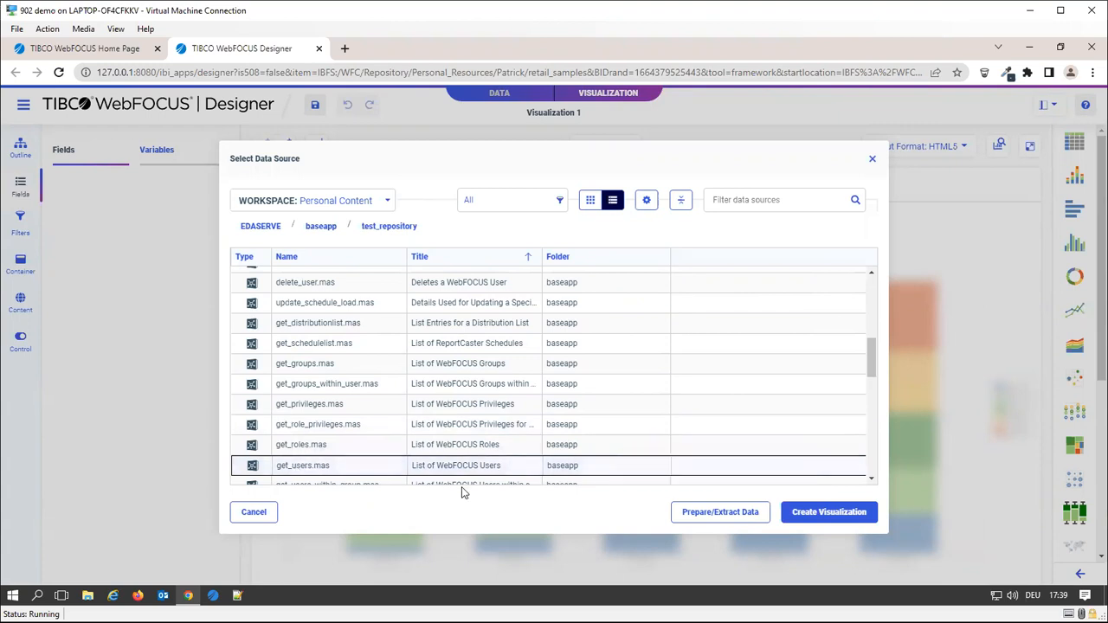
click(812, 516)
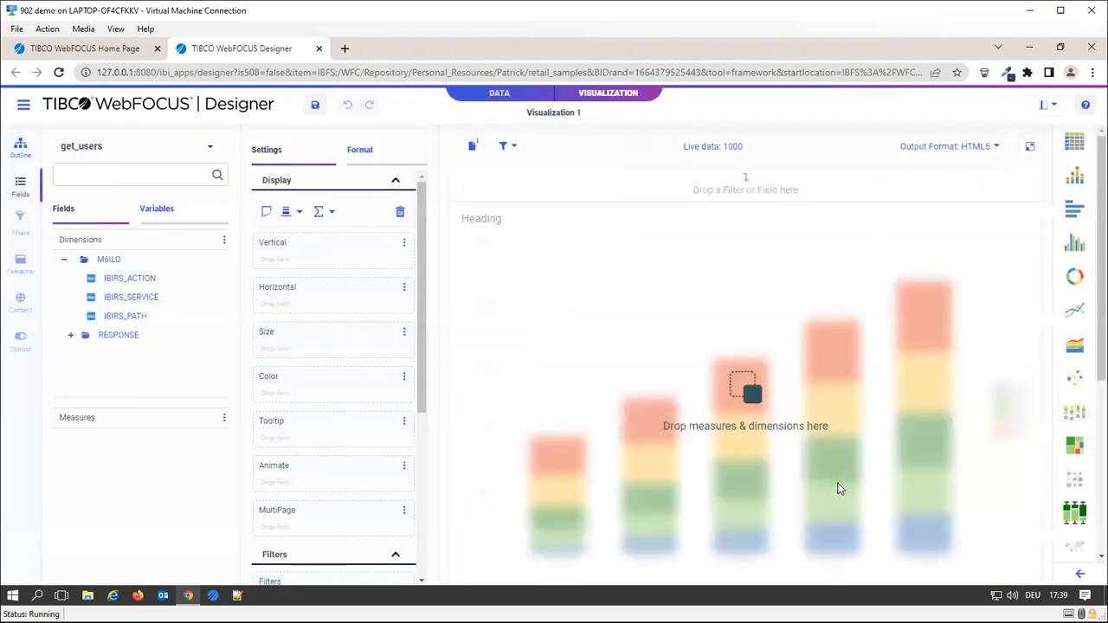
Switch to a tabular report and place NAME from the RESPONSE folder into Column Groups
click(1073, 143)
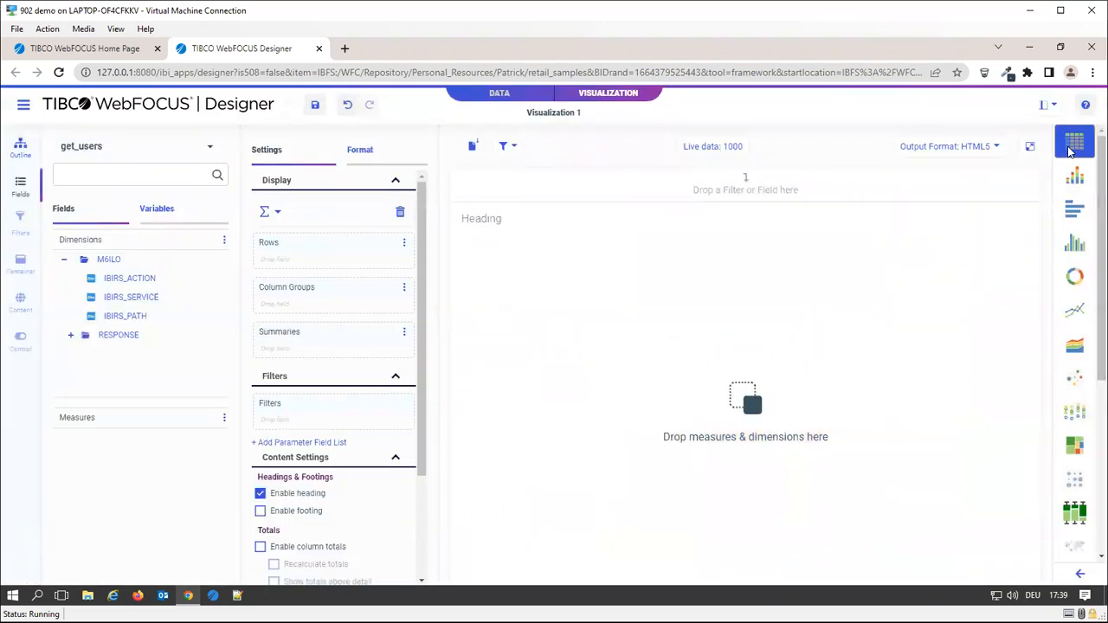
click(71, 340)
scroll(108, 333, down, 3)
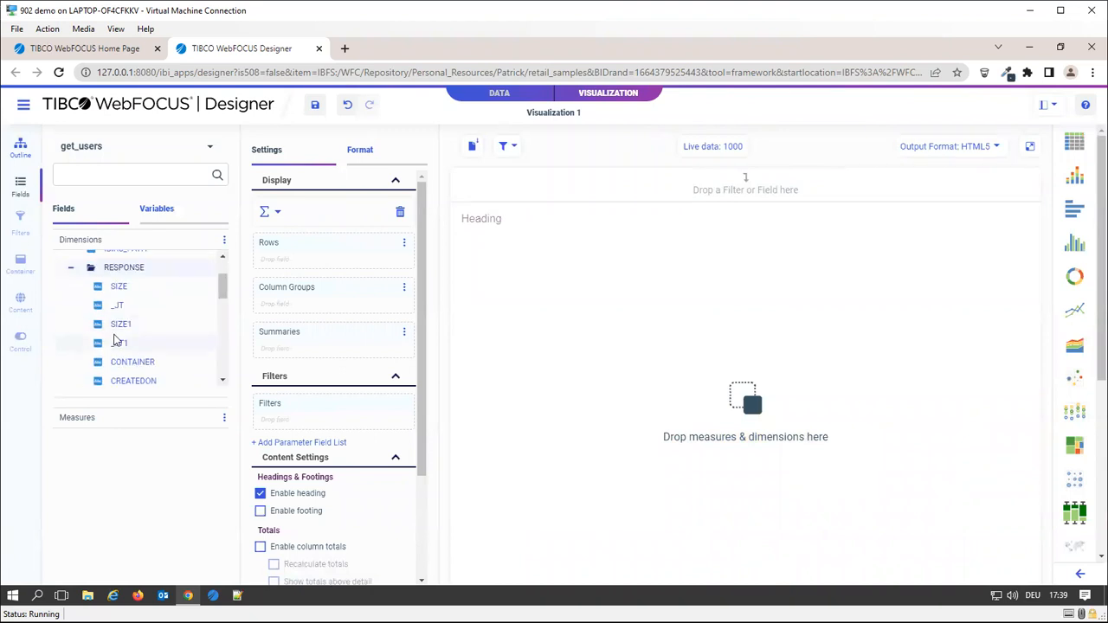
scroll(117, 339, down, 2)
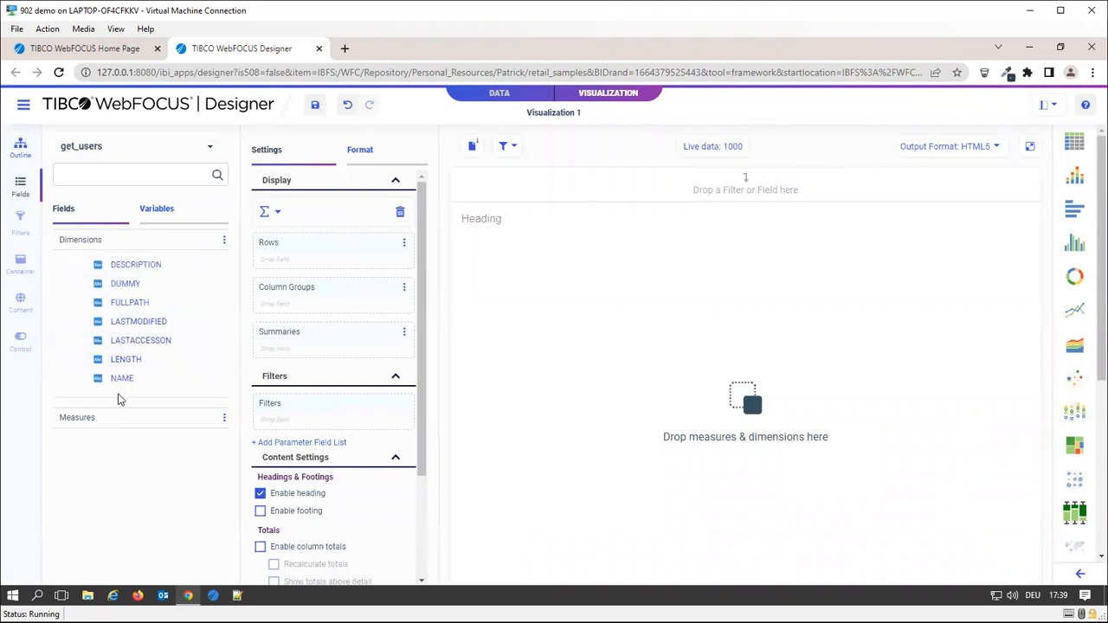
drag(120, 384, 340, 303)
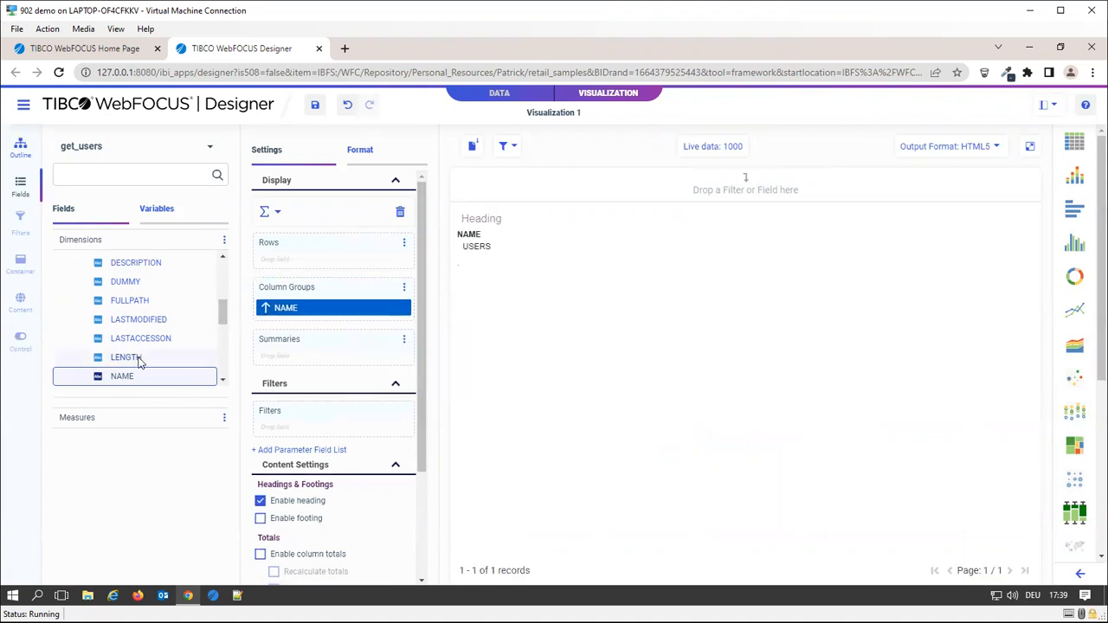
scroll(139, 312, down, 2)
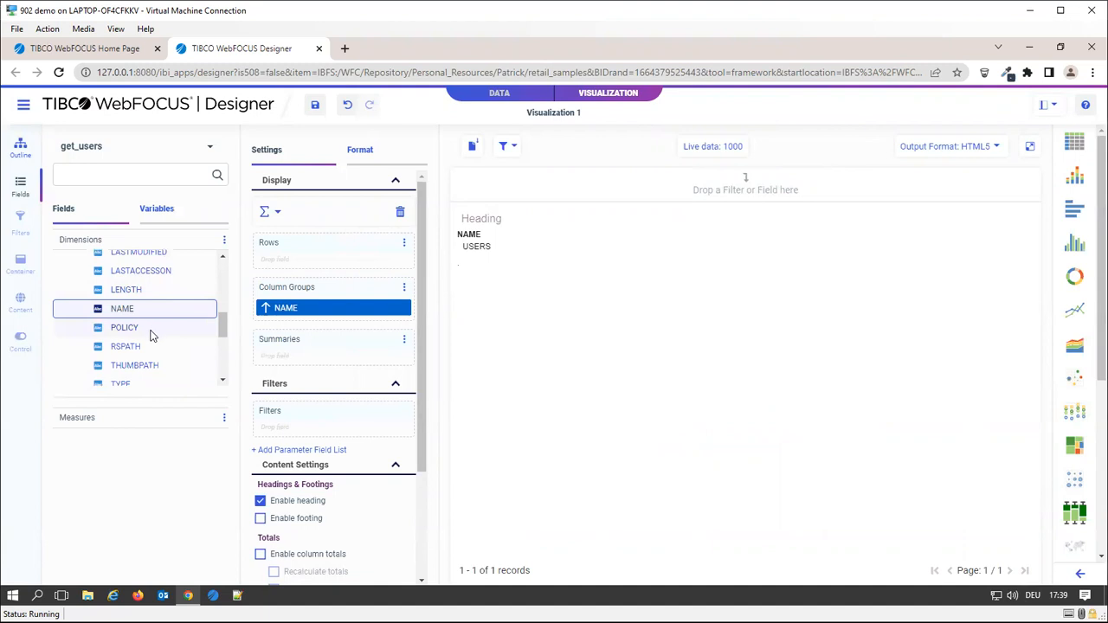
scroll(149, 334, down, 2)
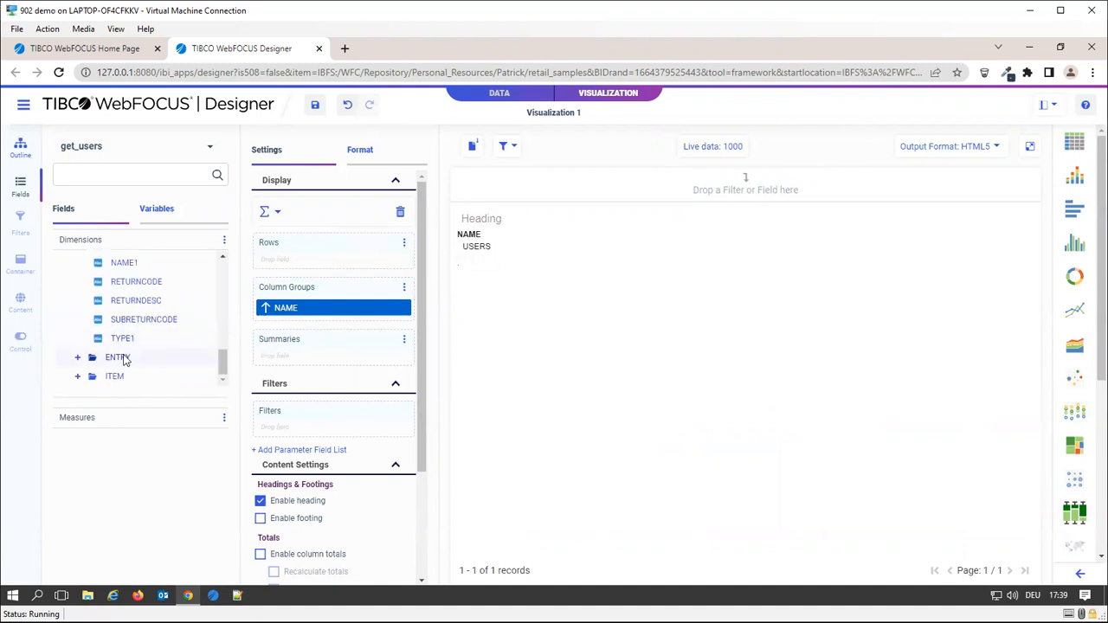
click(77, 358)
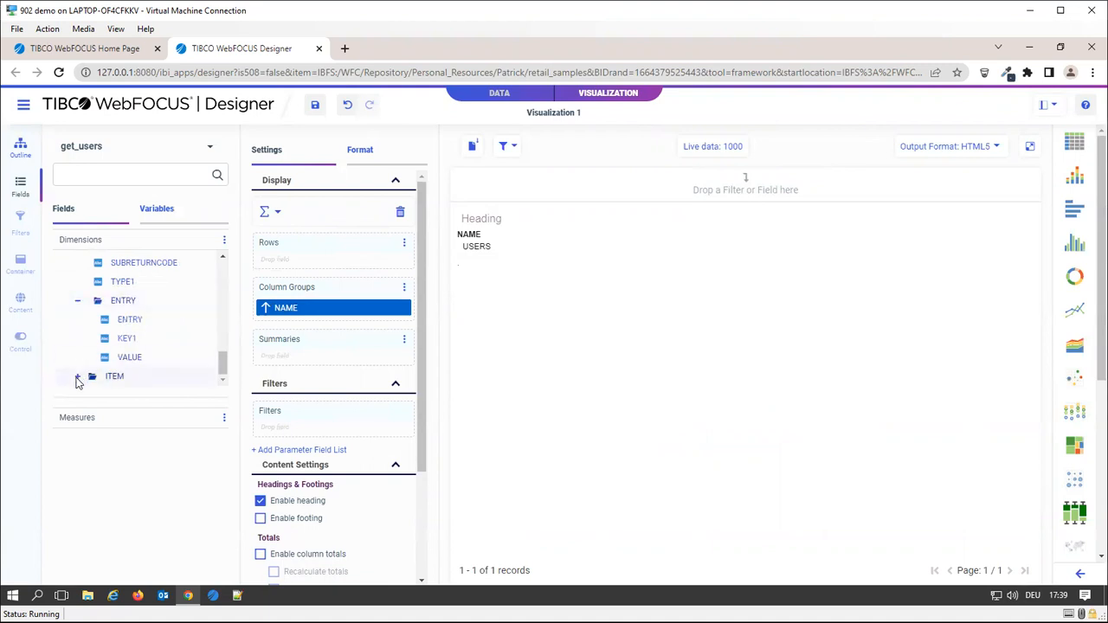
click(77, 377)
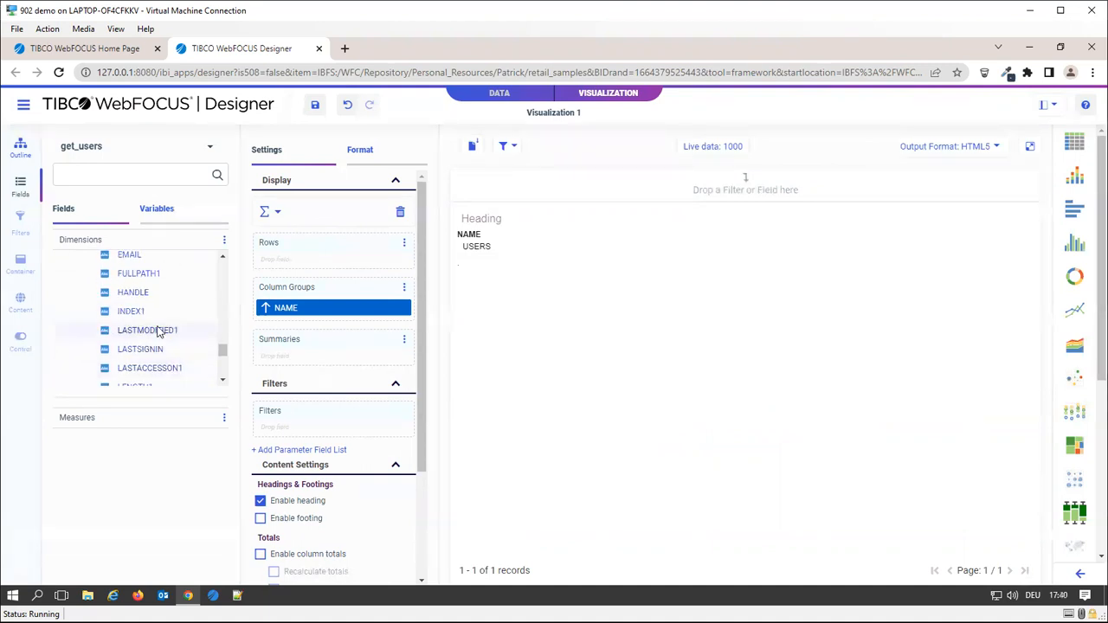
scroll(168, 332, up, 2)
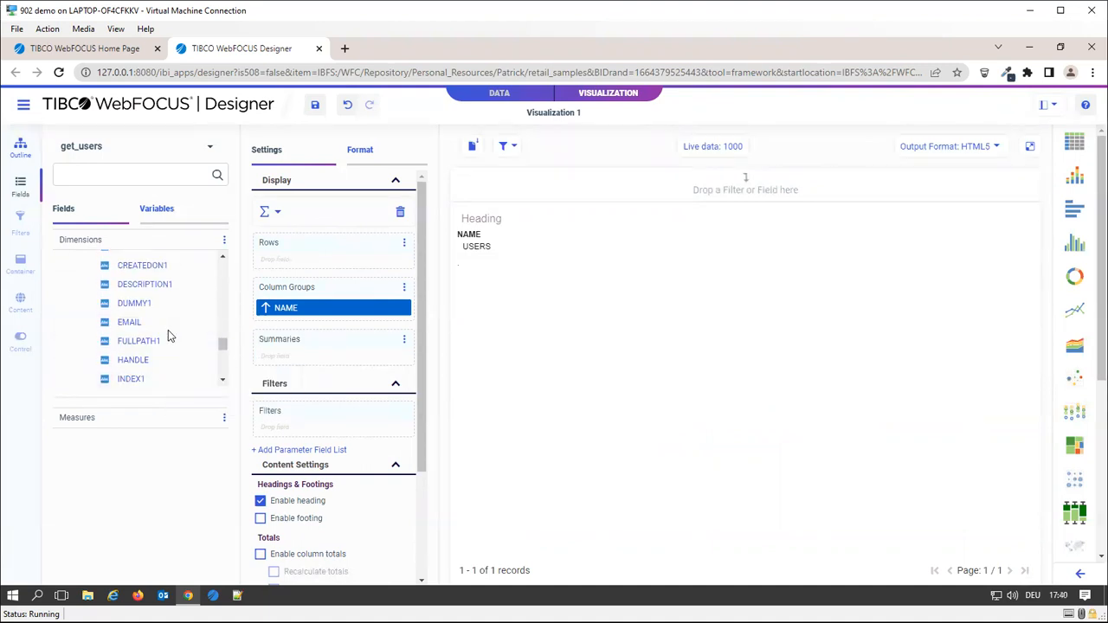
Put EMAIL into Rows and add DESCRIPTION1 below it, giving 33 user records
drag(136, 322, 326, 304)
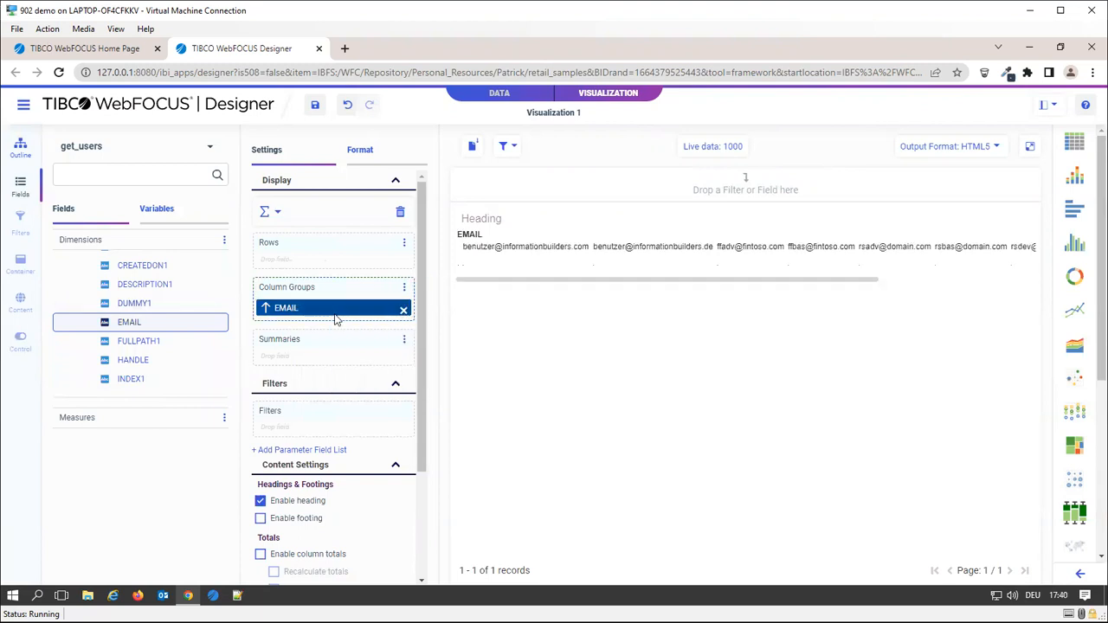
drag(330, 315, 339, 264)
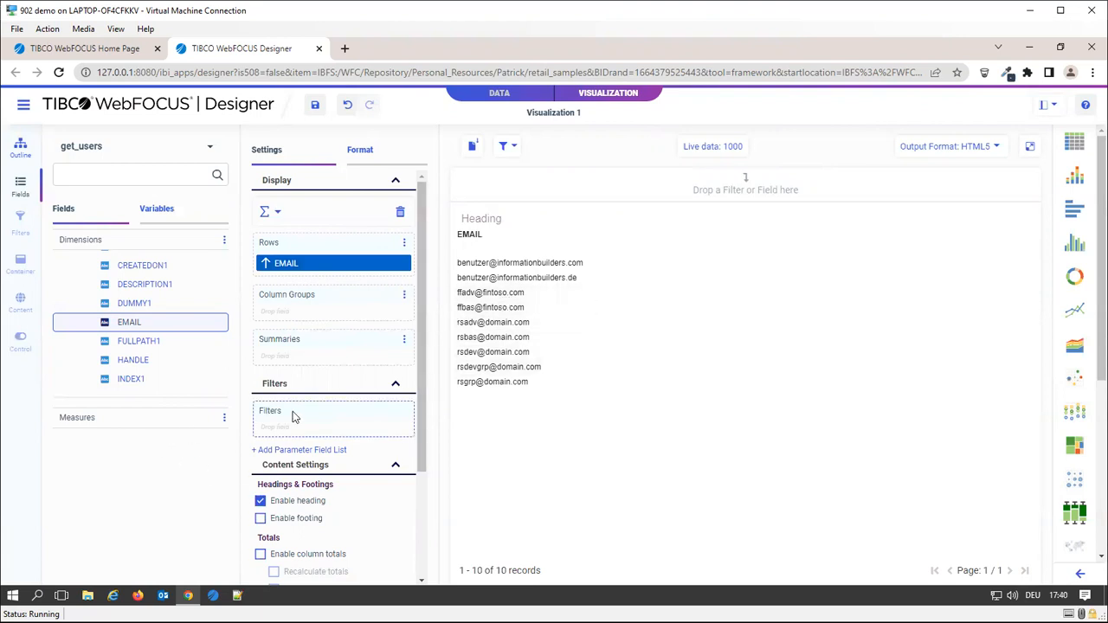
scroll(147, 379, up, 2)
drag(149, 354, 307, 281)
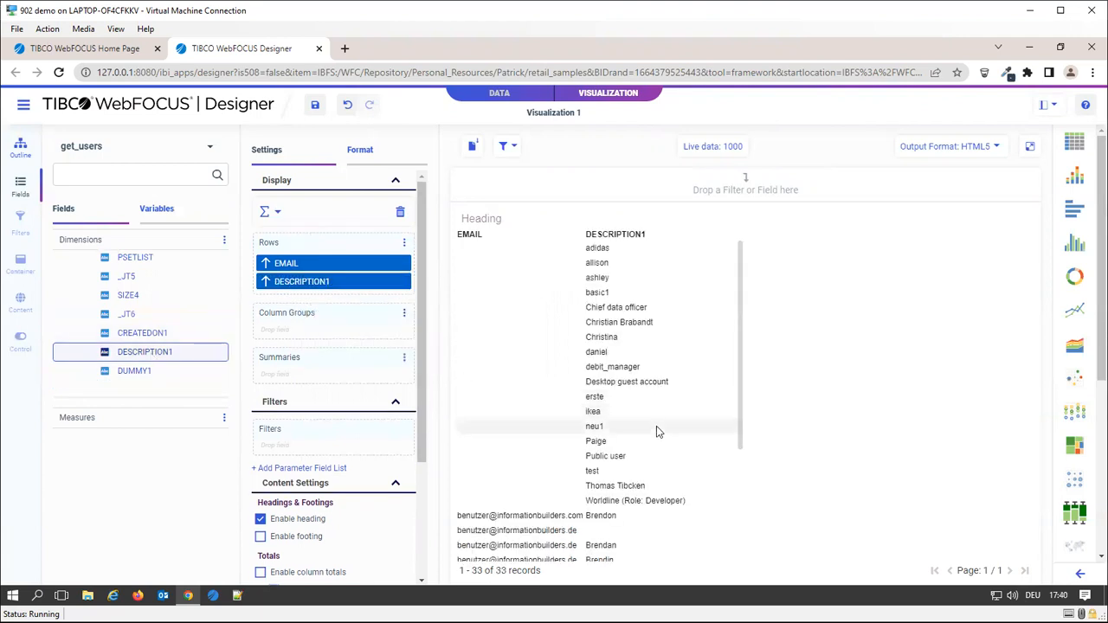
scroll(563, 445, down, 4)
scroll(565, 452, up, 4)
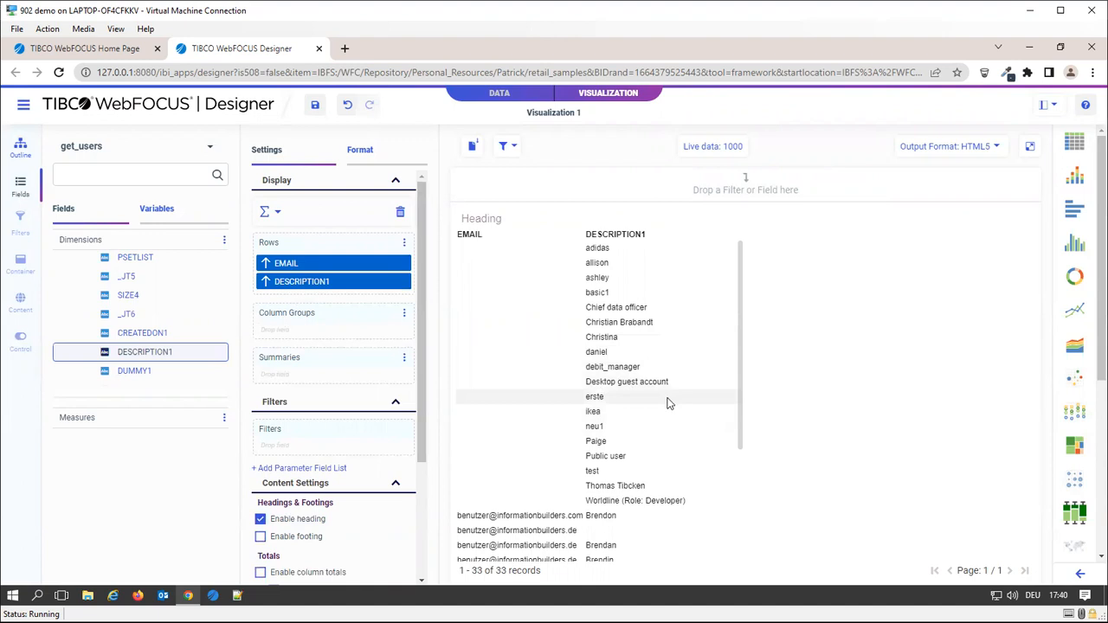
scroll(112, 355, down, 2)
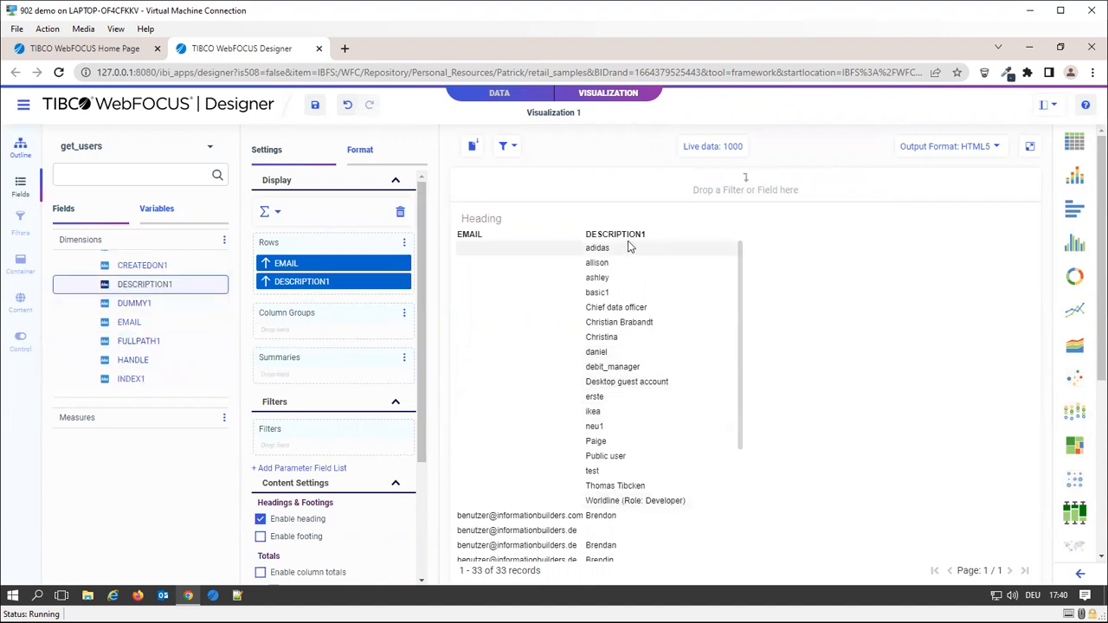
Move DESCRIPTION1 above EMAIL in the report Rows
drag(354, 277, 353, 260)
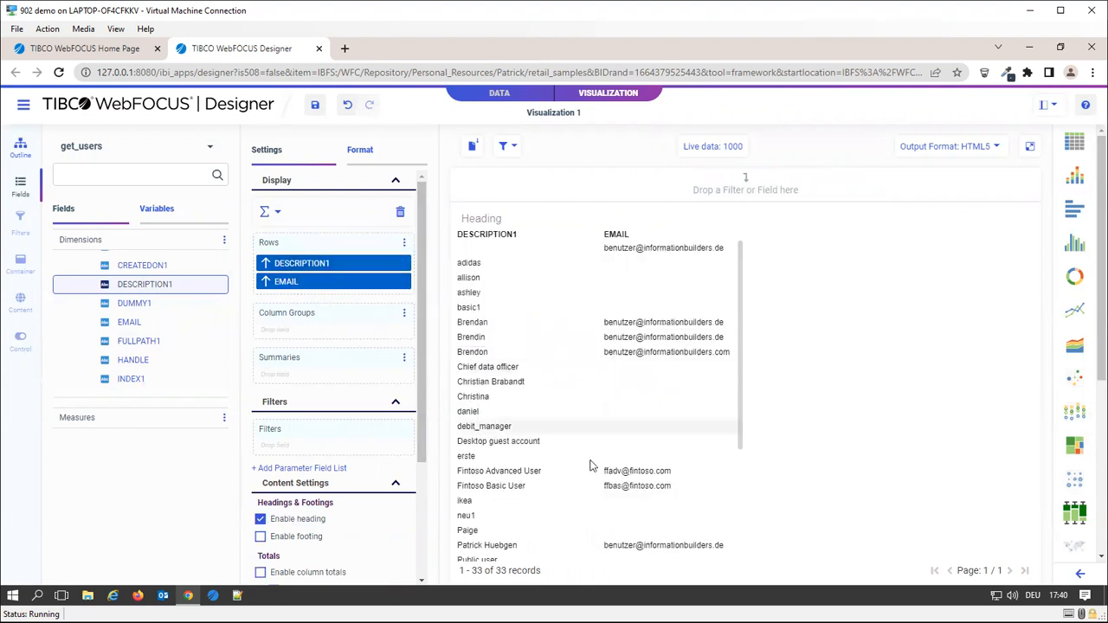
scroll(494, 334, down, 3)
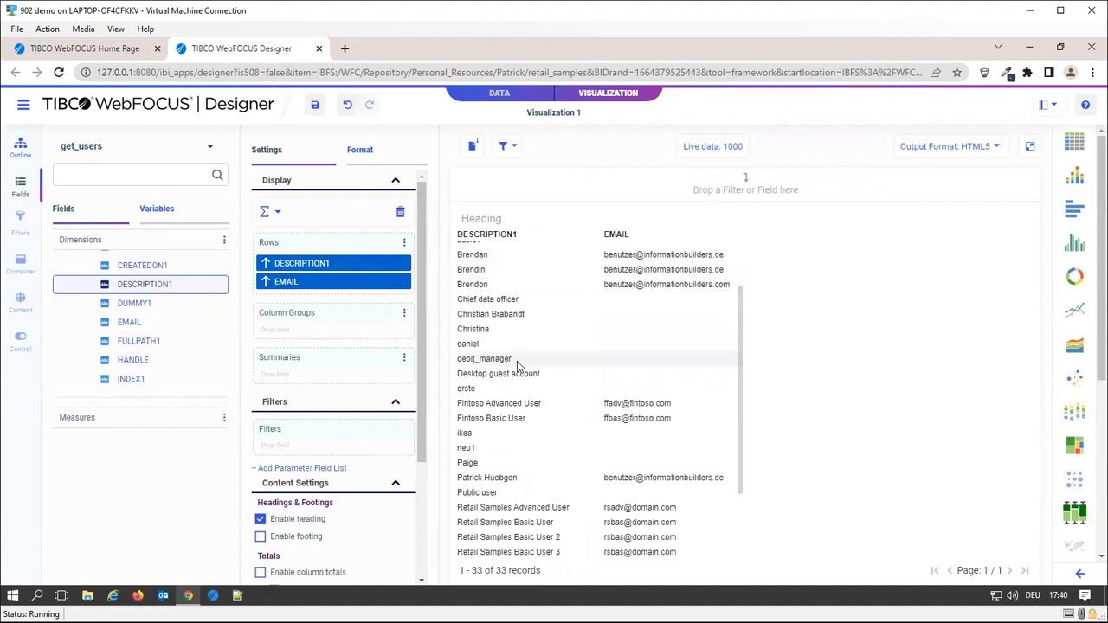
scroll(517, 367, up, 3)
scroll(158, 344, up, 2)
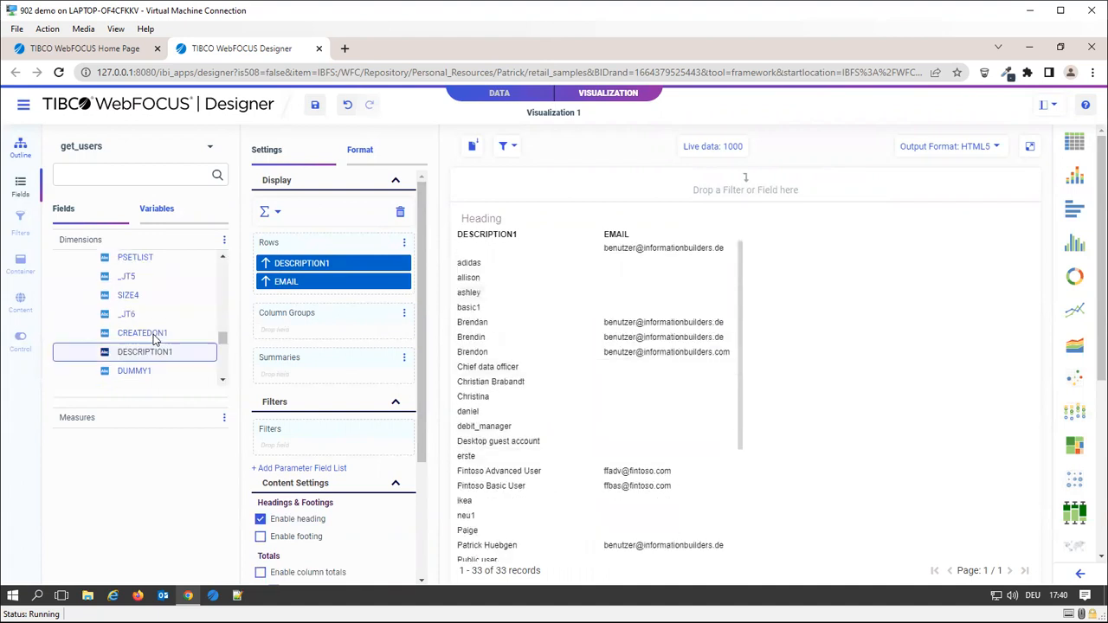
scroll(160, 355, up, 3)
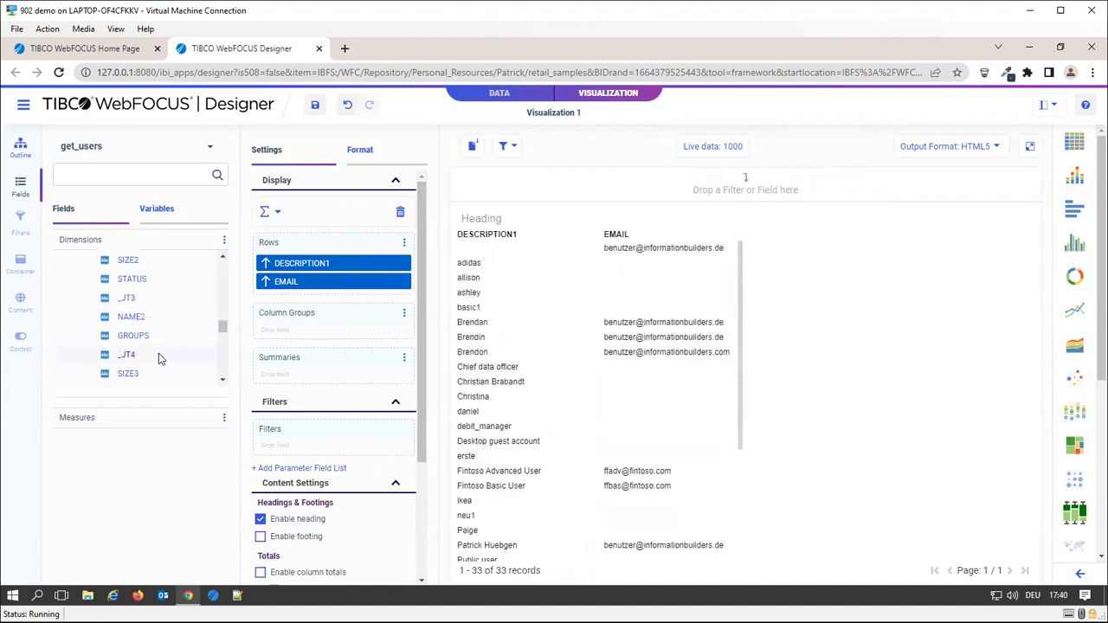
scroll(159, 359, up, 2)
scroll(156, 358, down, 4)
scroll(156, 359, down, 2)
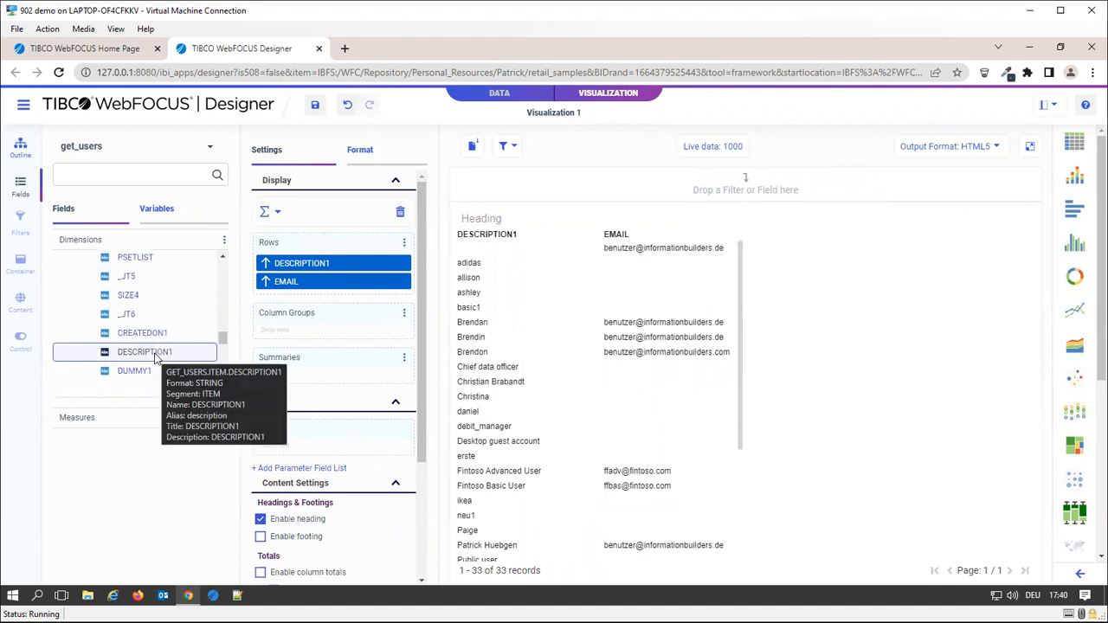
Add CREATEDON1 and LASTSIGNIN as row fields and expand the ENTRY1 folder
drag(130, 333, 299, 303)
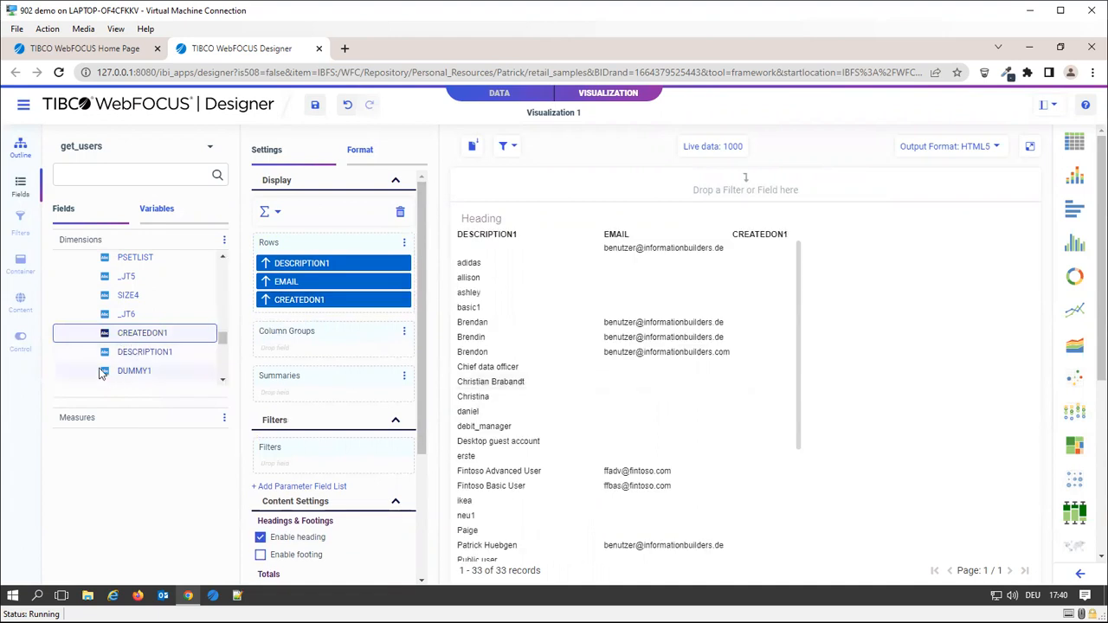
scroll(125, 347, down, 2)
scroll(177, 350, down, 4)
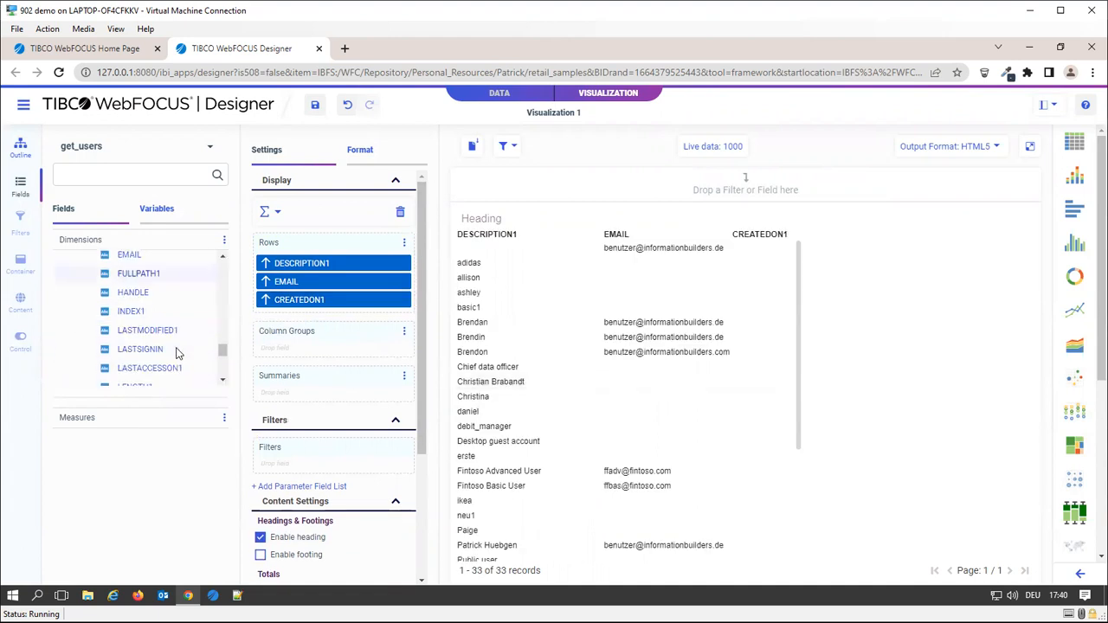
drag(141, 281, 284, 314)
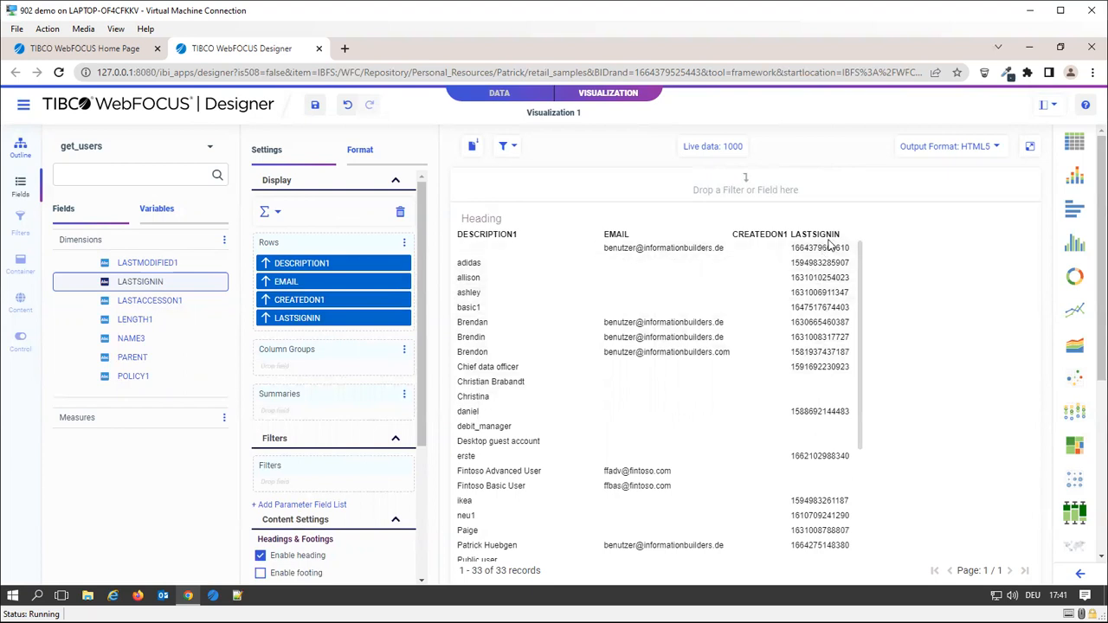
scroll(158, 359, down, 2)
scroll(158, 359, down, 2)
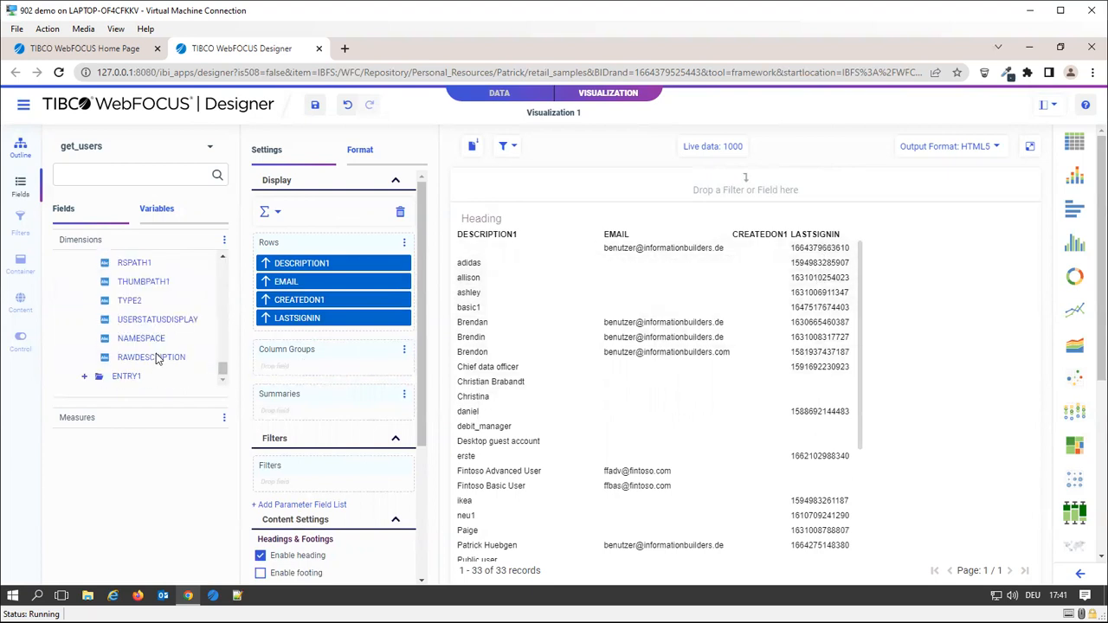
click(84, 378)
scroll(135, 323, down, 2)
Drag STATUS, then GROUPS, from the ITEM folder into Rows beneath DESCRIPTION1
scroll(136, 322, down, 3)
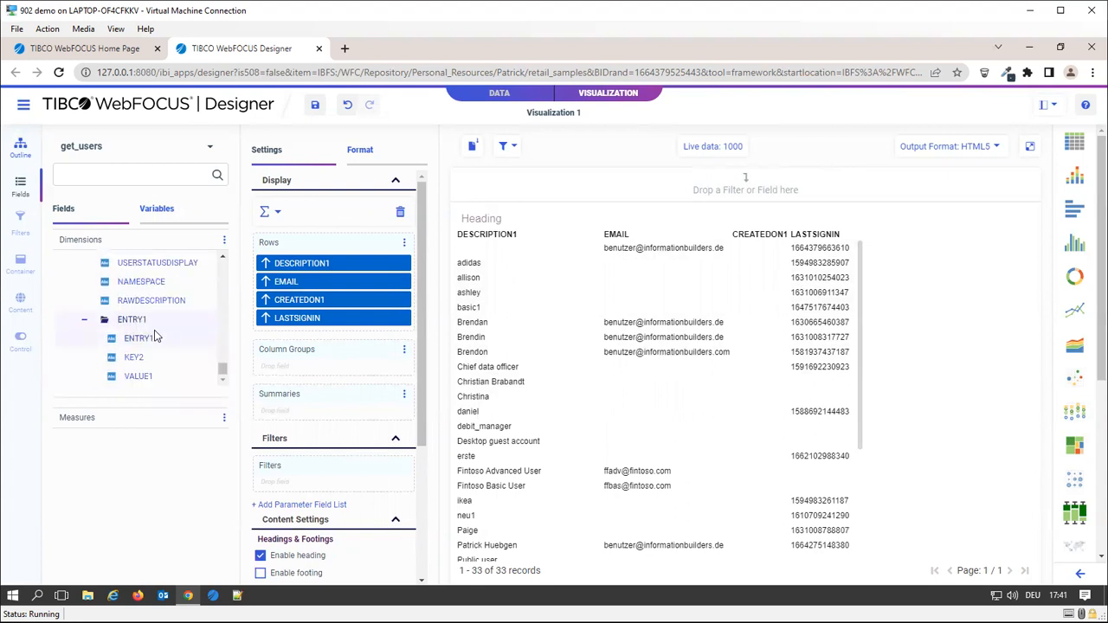
scroll(154, 330, up, 3)
scroll(150, 327, up, 4)
scroll(150, 327, up, 3)
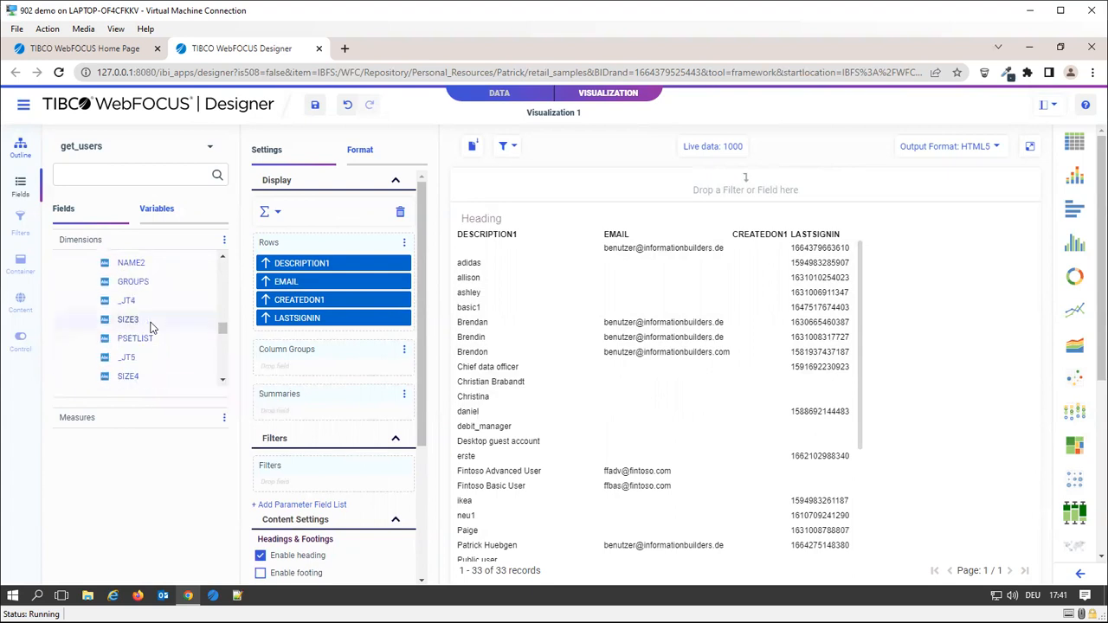
drag(136, 299, 367, 275)
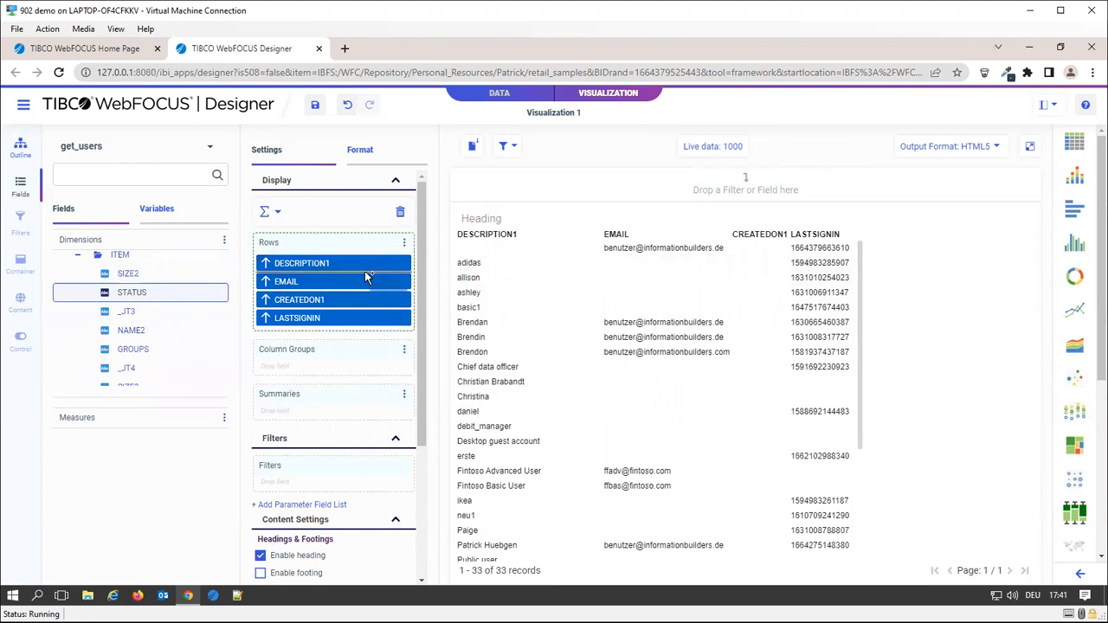
scroll(602, 386, down, 4)
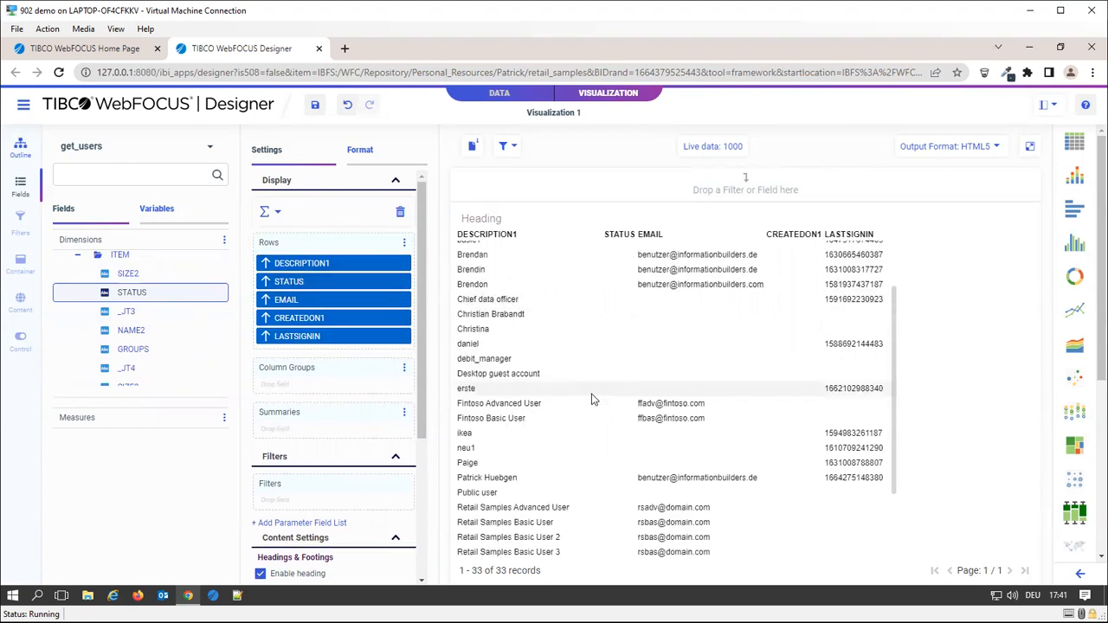
scroll(592, 399, up, 4)
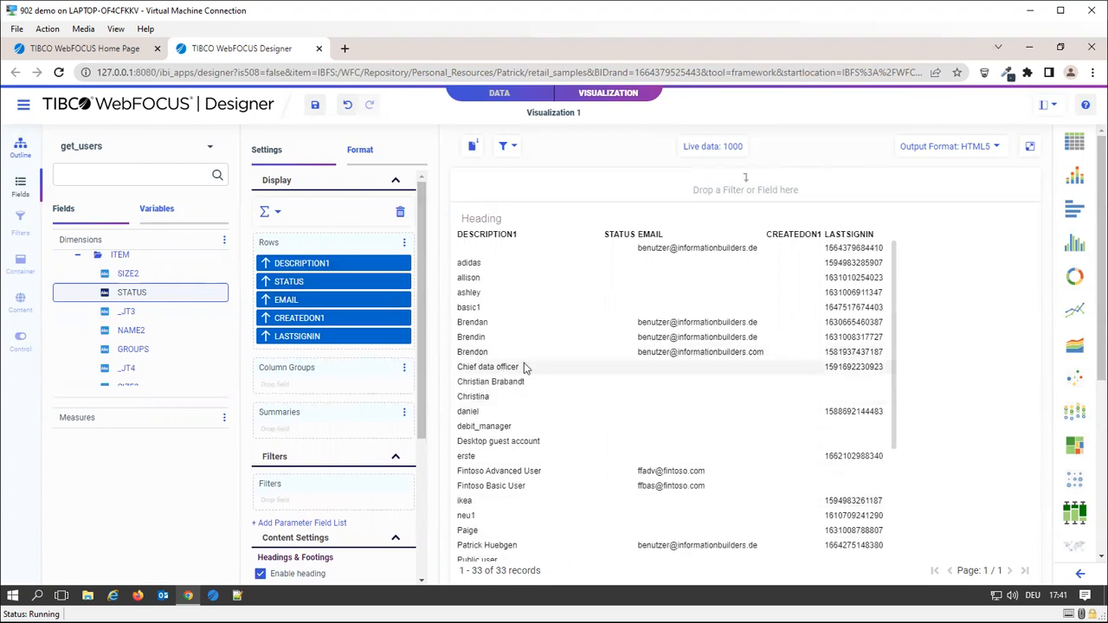
scroll(554, 362, down, 4)
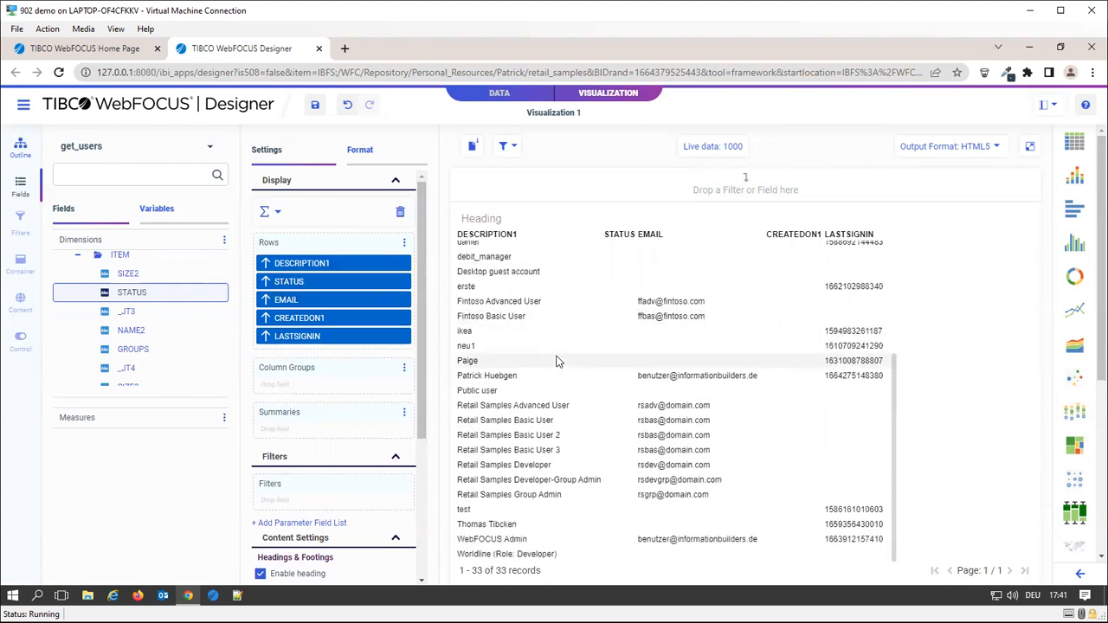
drag(141, 349, 324, 294)
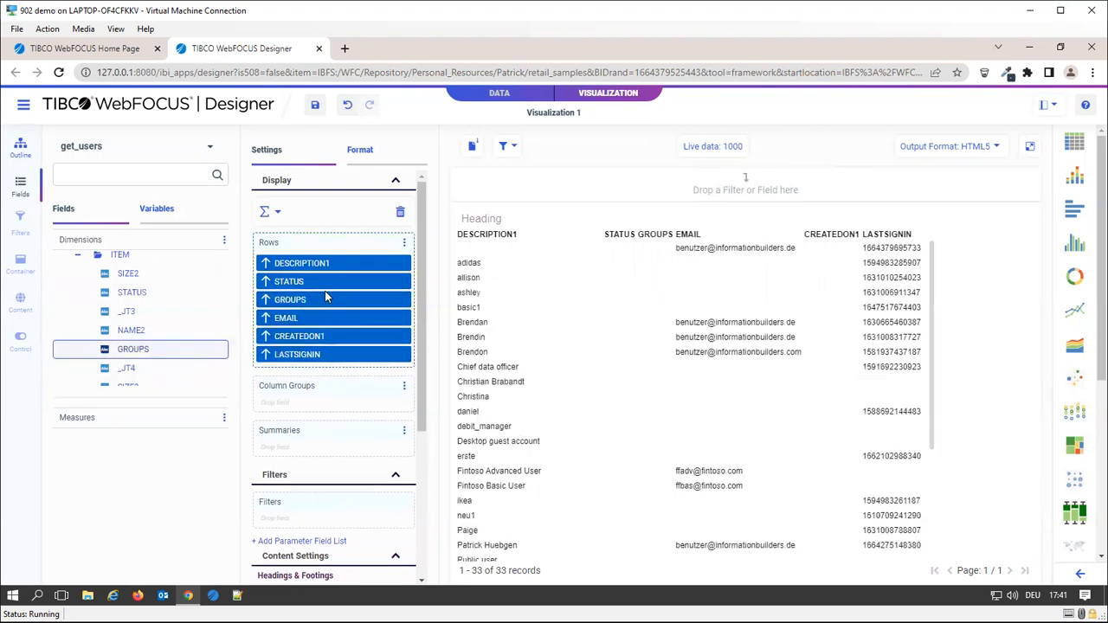
scroll(619, 433, down, 4)
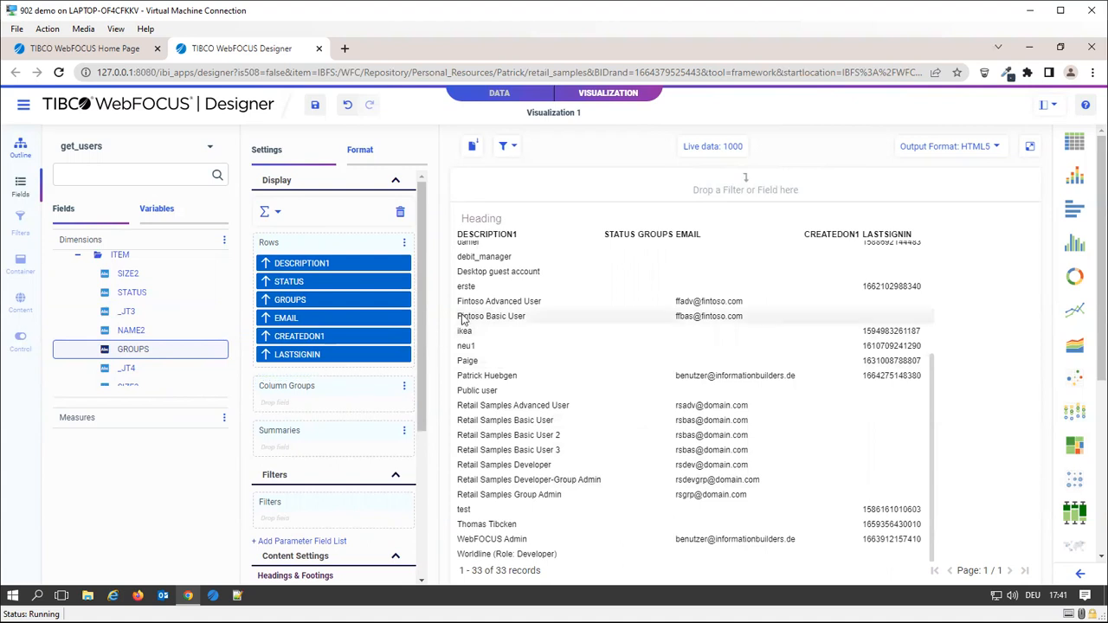
Return to the WebFOCUS Hub and expand the Application Directories to the baseapp folder
click(109, 49)
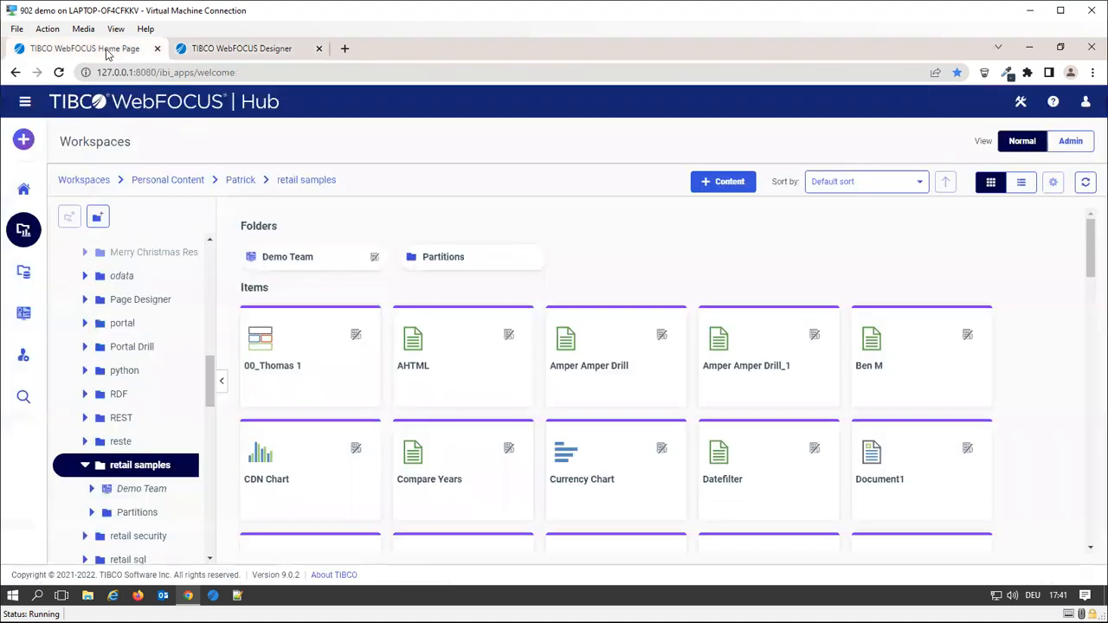
click(23, 274)
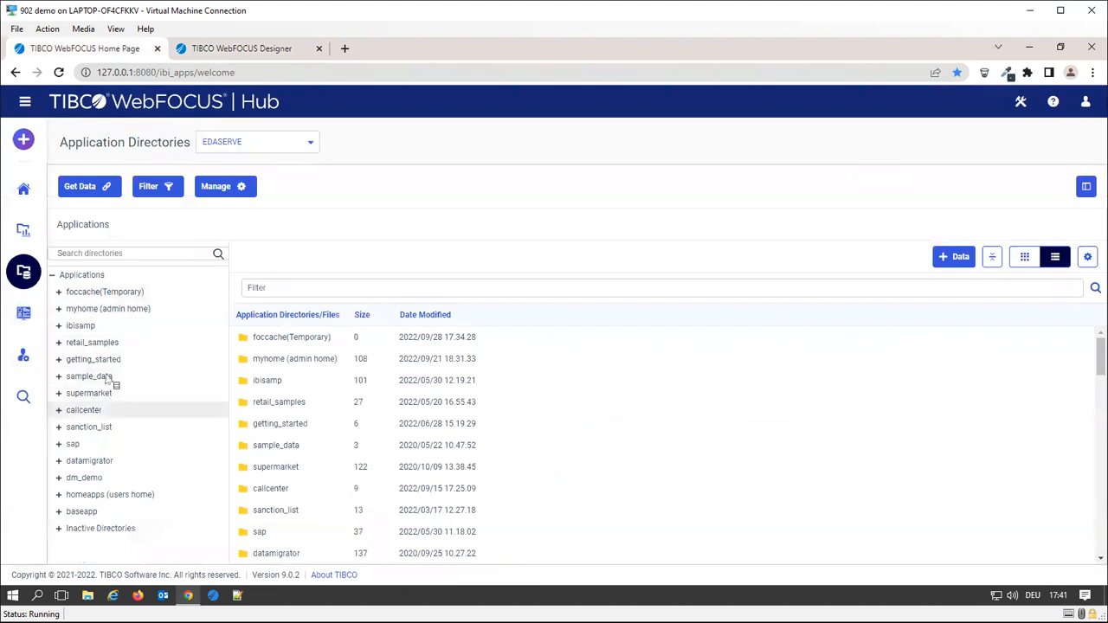
click(69, 512)
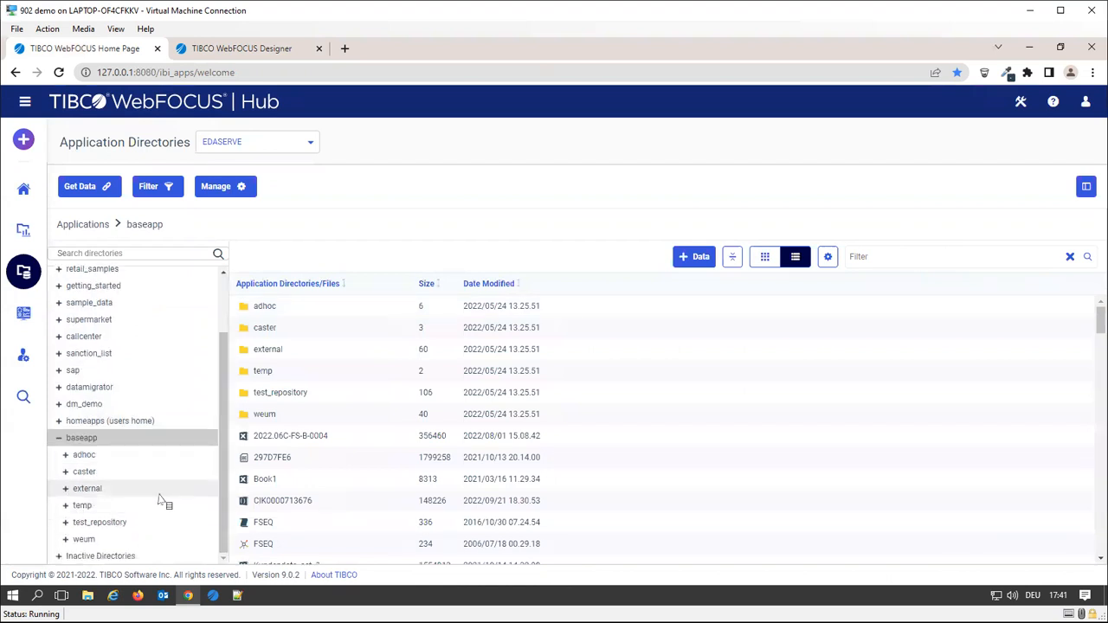
Browse test_repository's contents, including the wfcsampl folder and the add_user and get_users synonyms
click(108, 524)
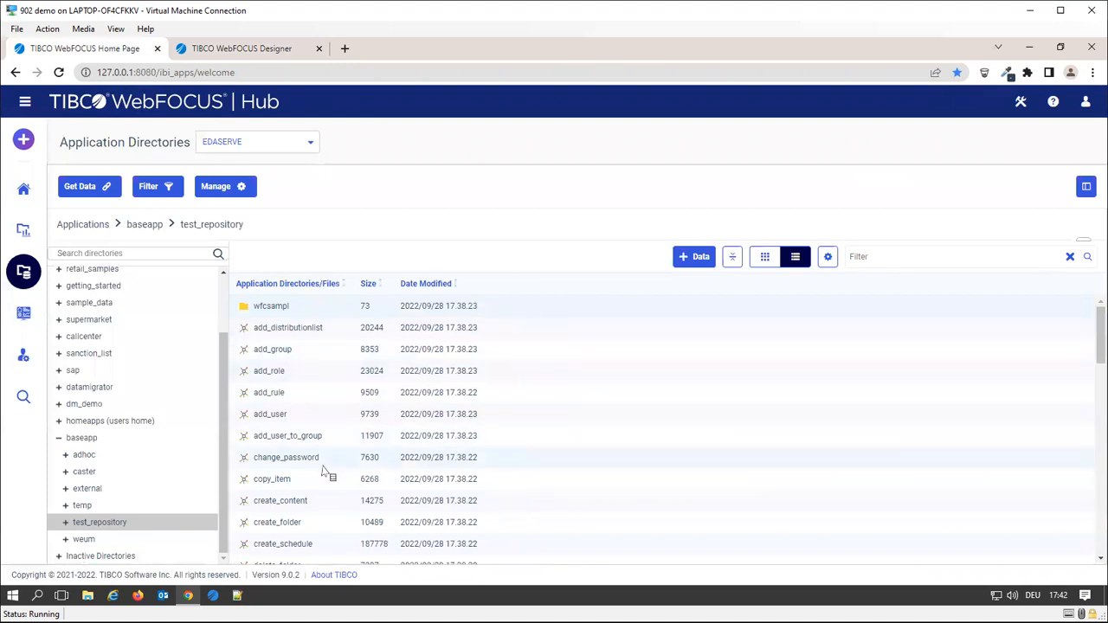
scroll(327, 471, down, 8)
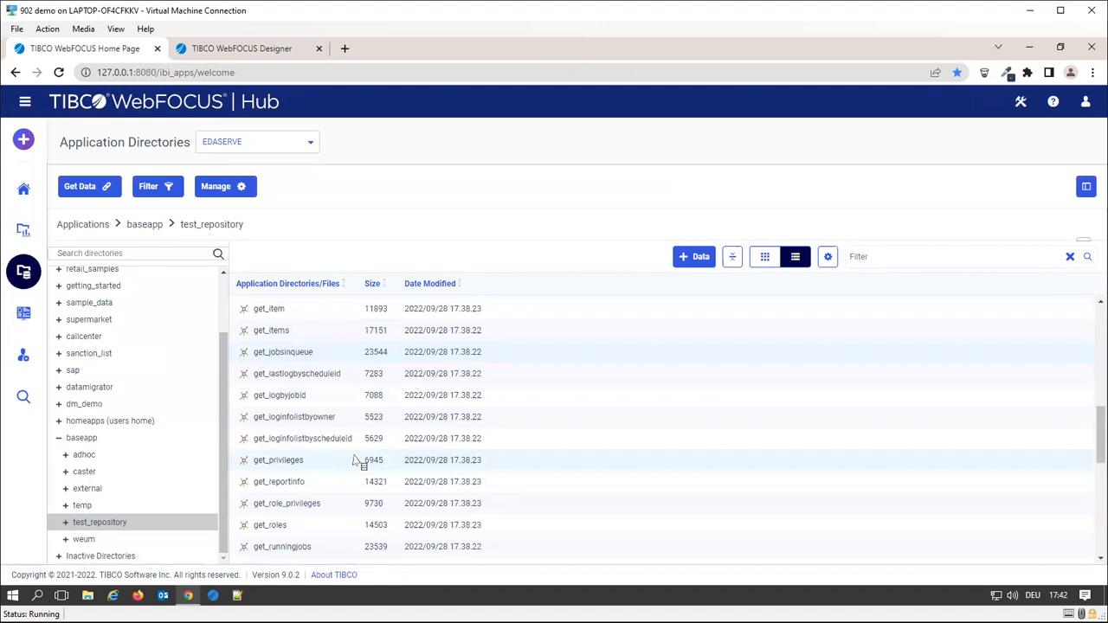
scroll(368, 463, down, 3)
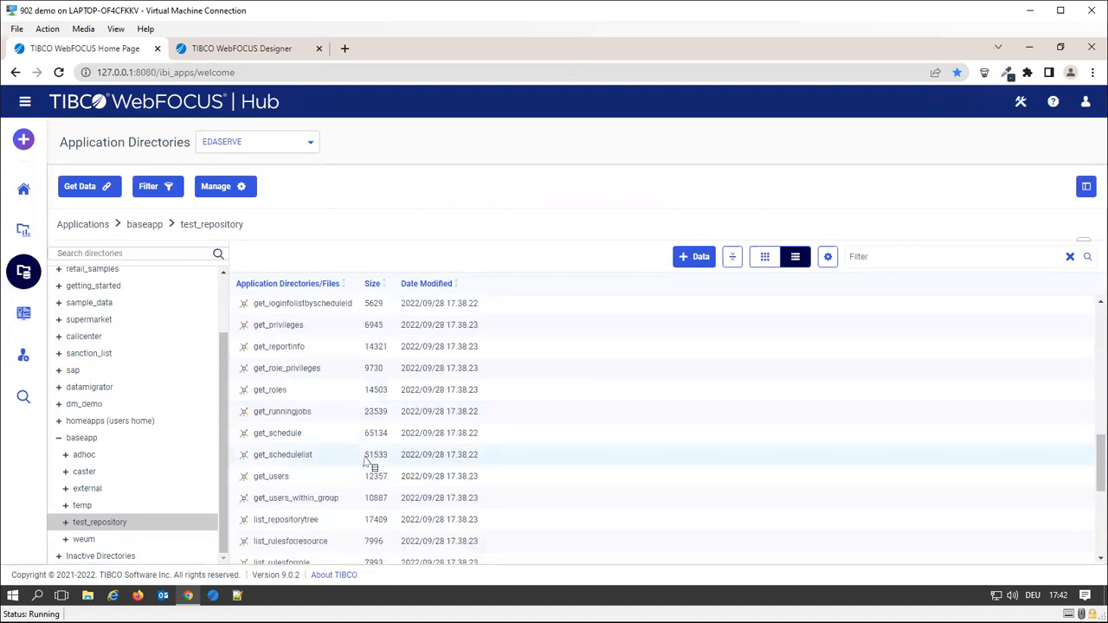
scroll(303, 437, down, 3)
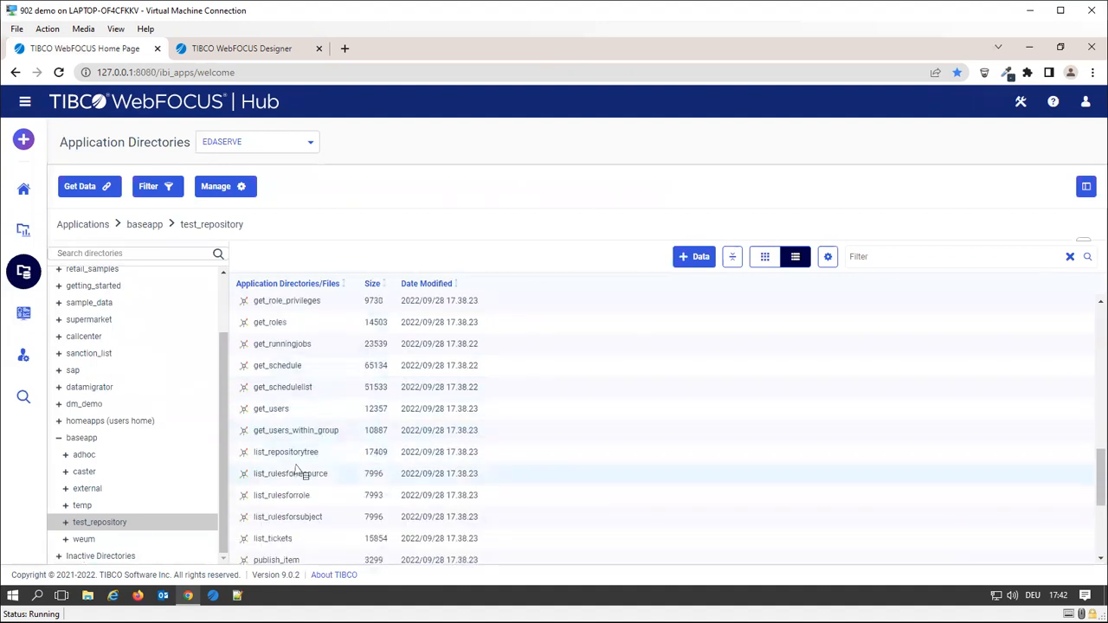
scroll(285, 433, down, 2)
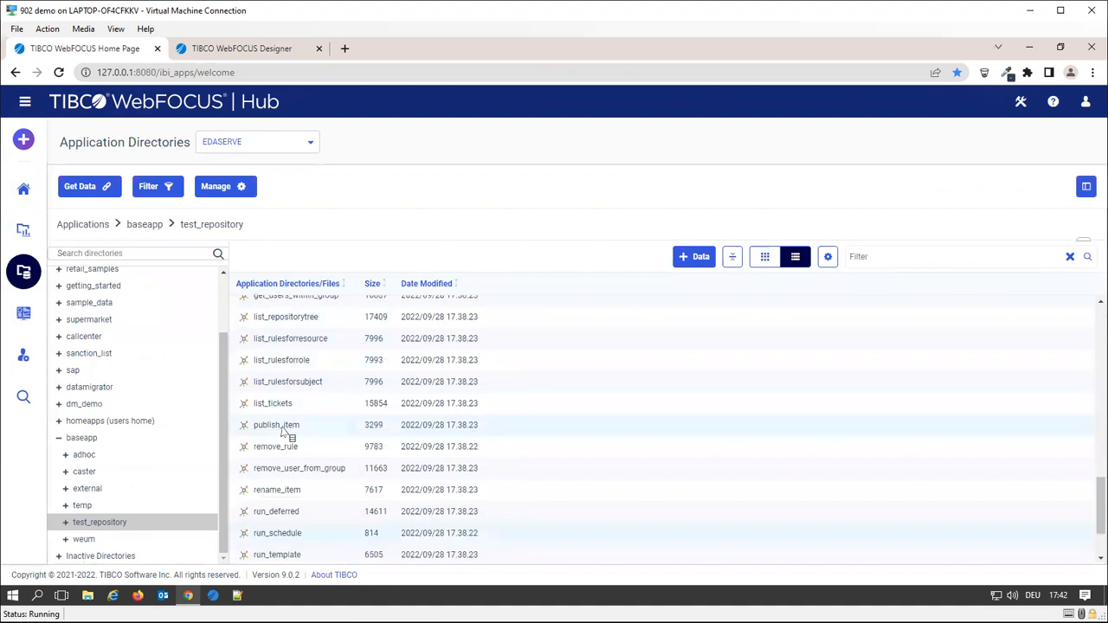
scroll(351, 493, down, 2)
scroll(351, 493, up, 15)
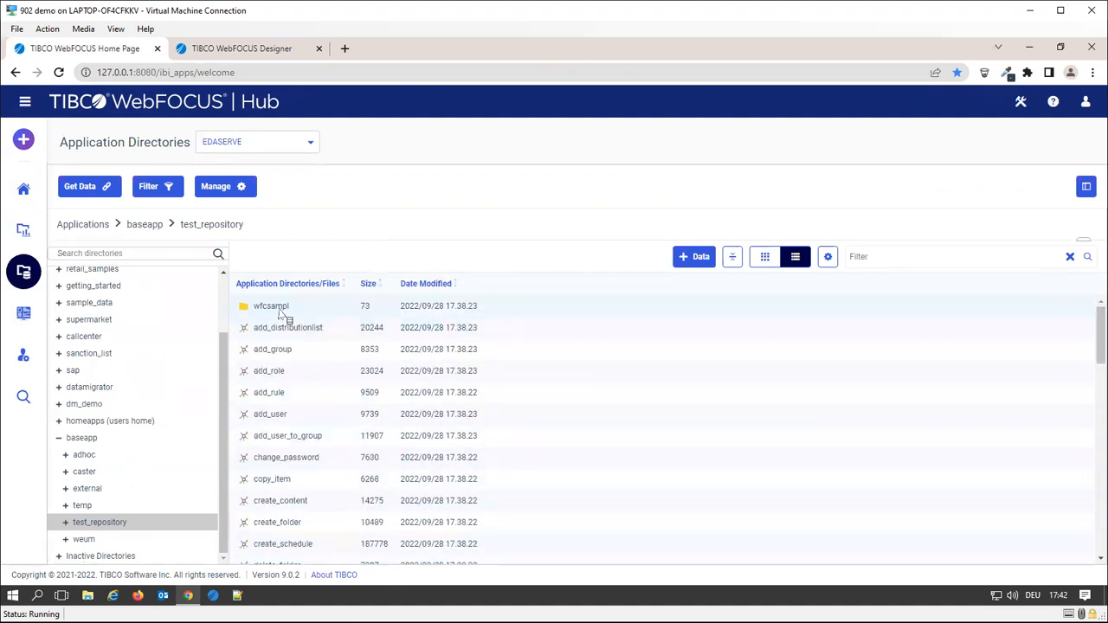
Open the wfcsampl folder and look through its procedures, such as delete_role and get_deferred_report
double_click(281, 310)
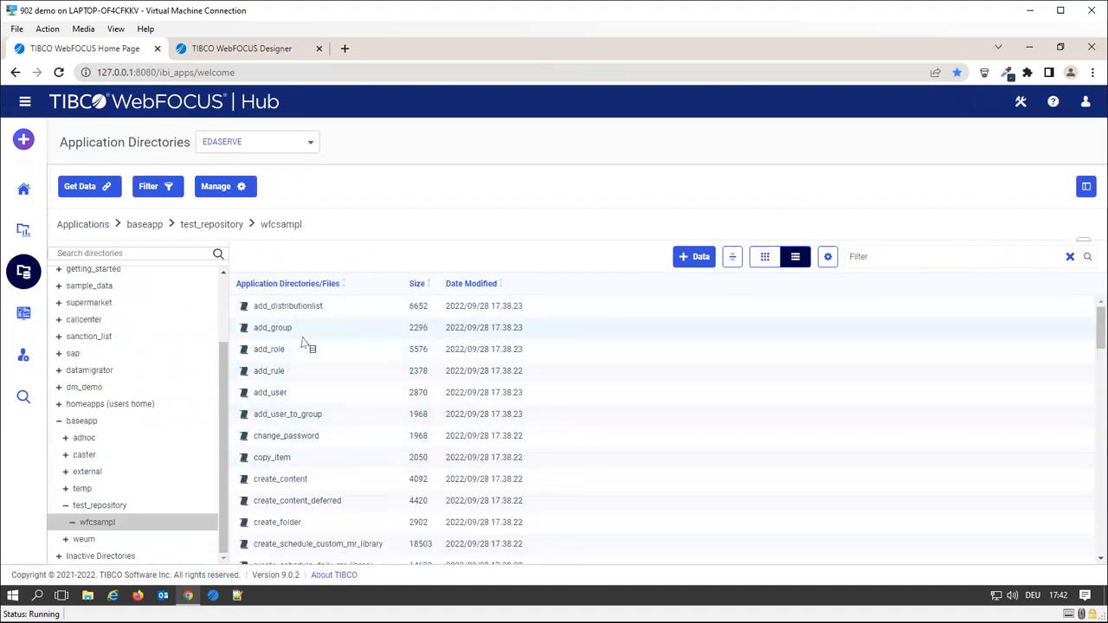
scroll(341, 443, down, 1)
scroll(341, 444, down, 5)
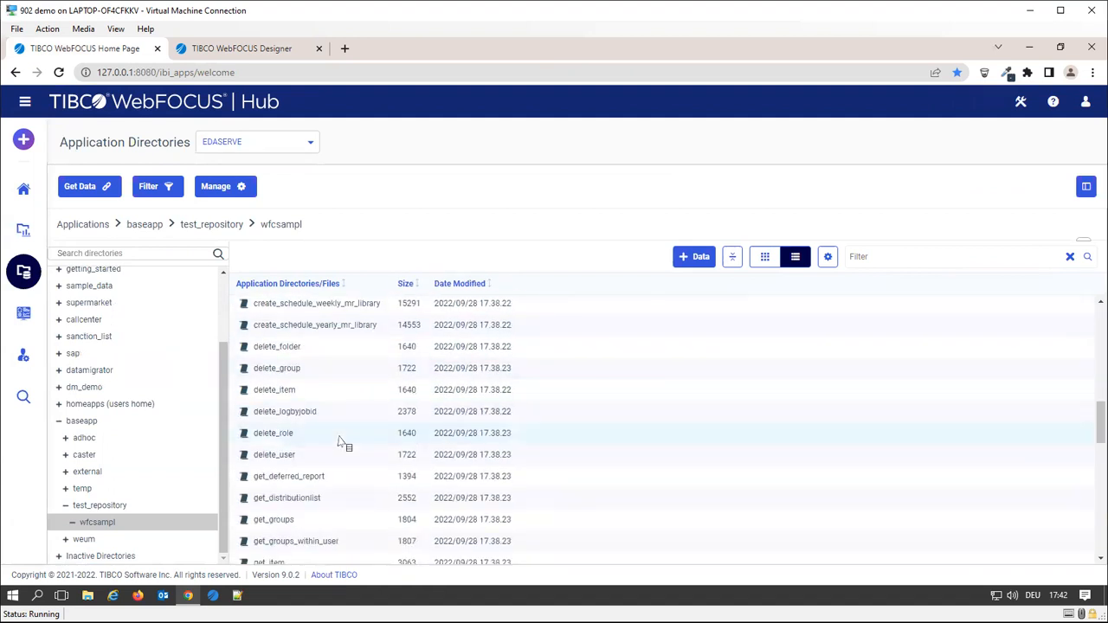
click(287, 436)
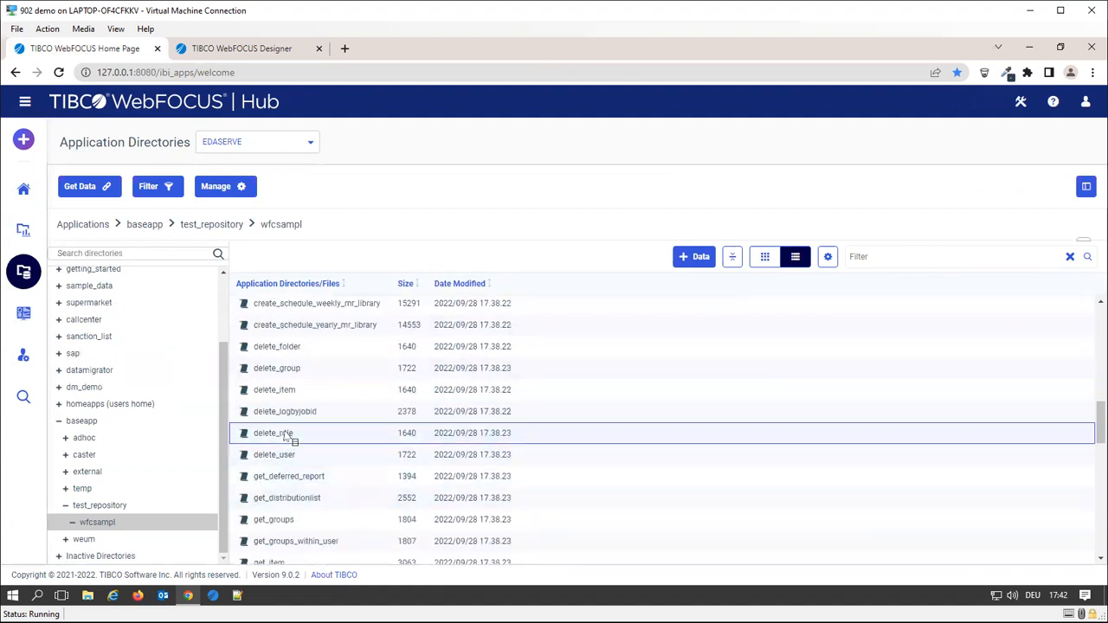
click(309, 486)
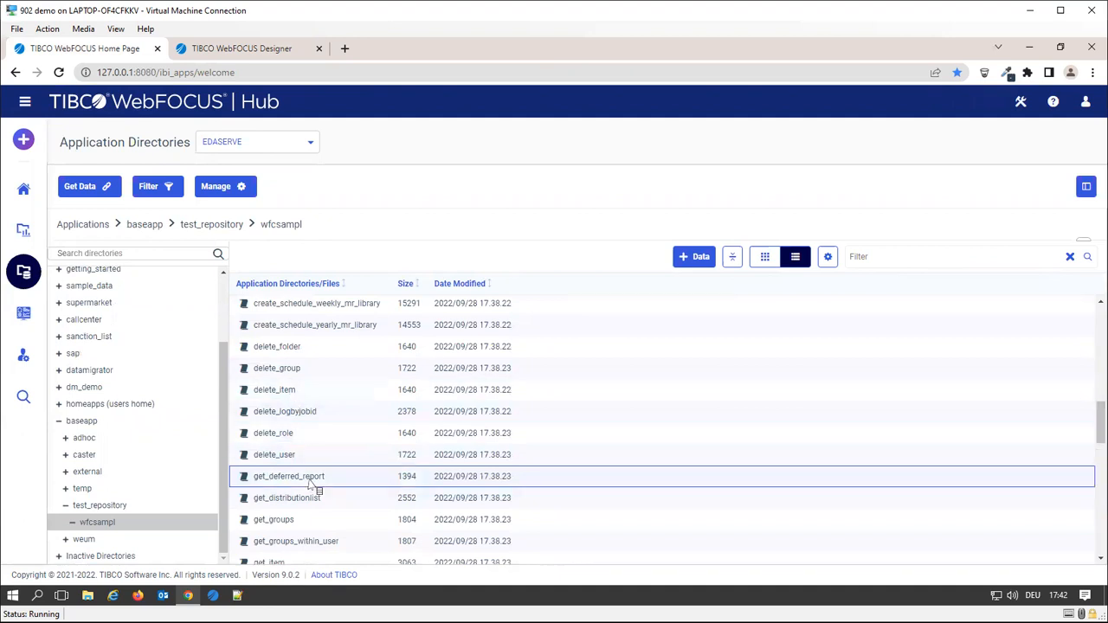
scroll(311, 486, down, 1)
Run the get_groups_within_user procedure, then close its output
click(336, 476)
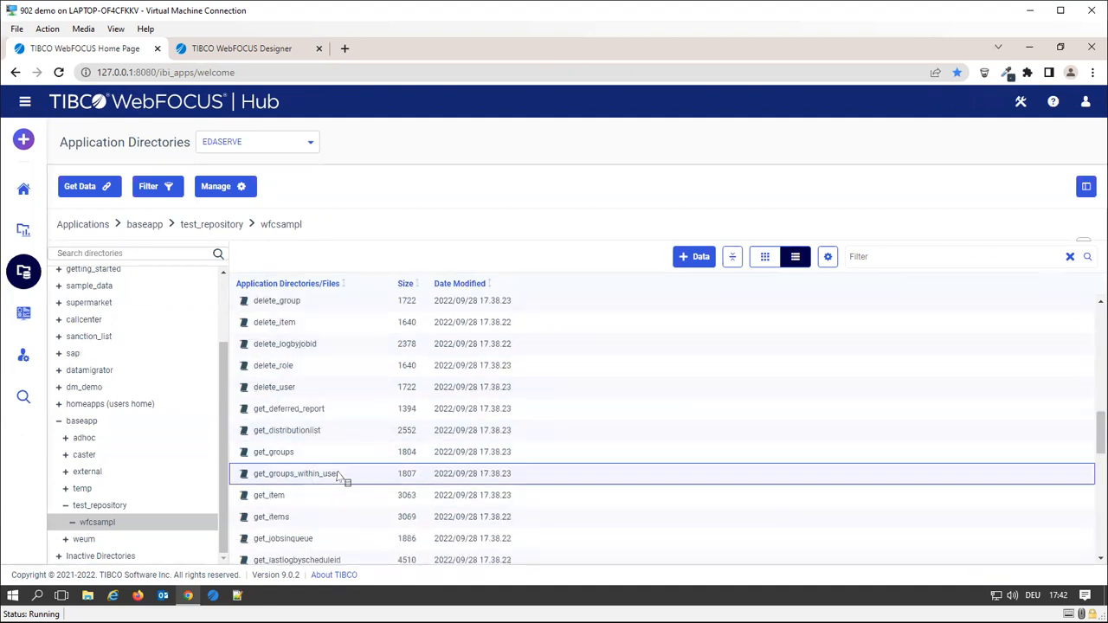
right_click(329, 480)
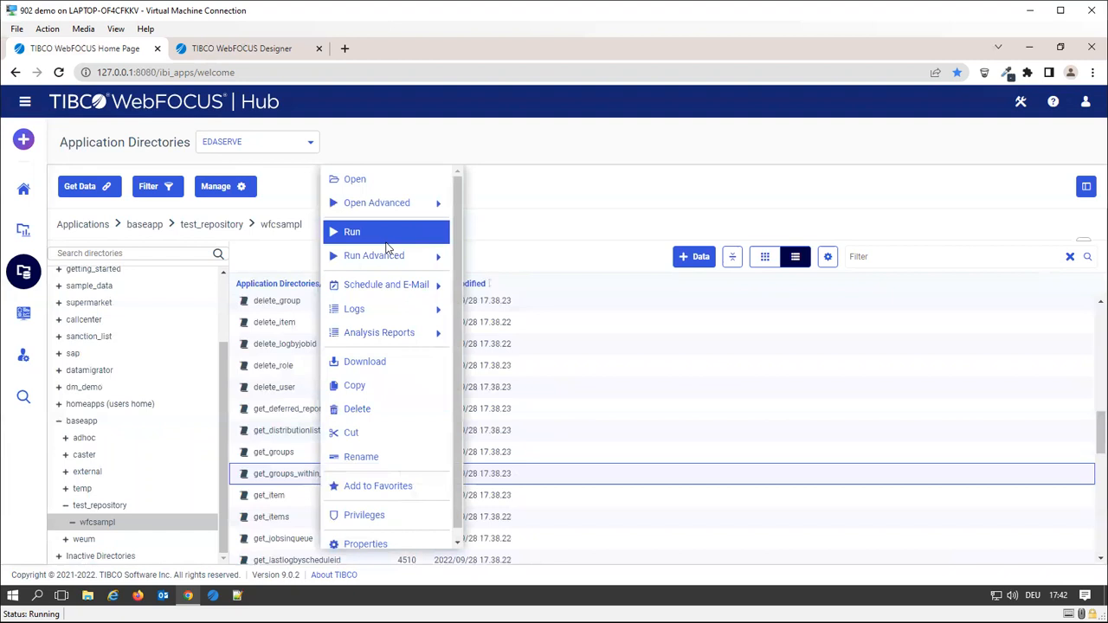
click(353, 232)
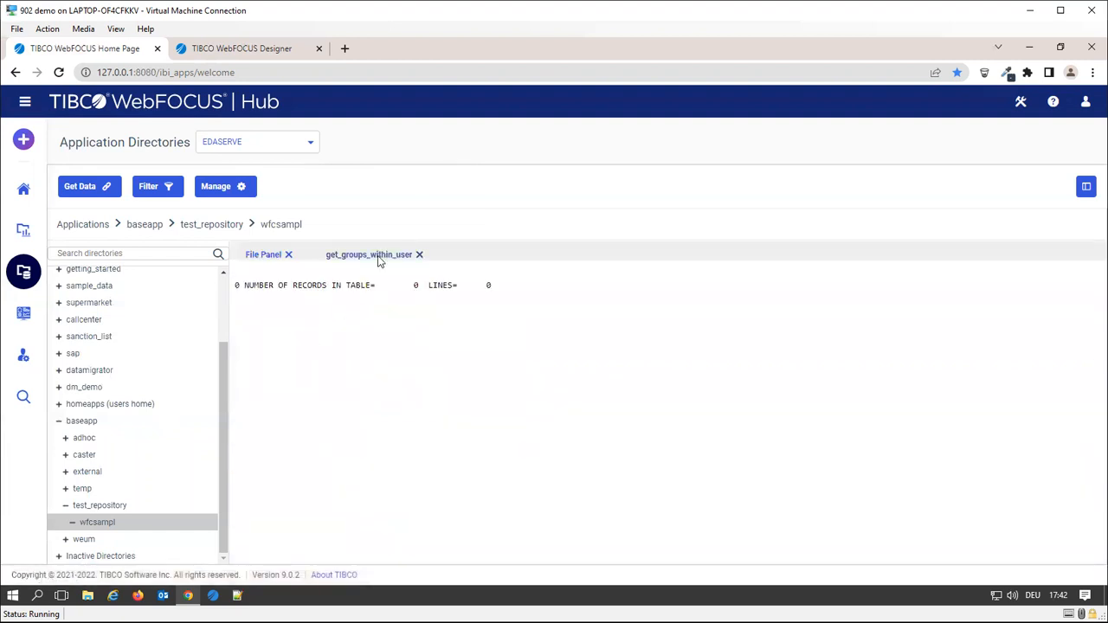
click(419, 255)
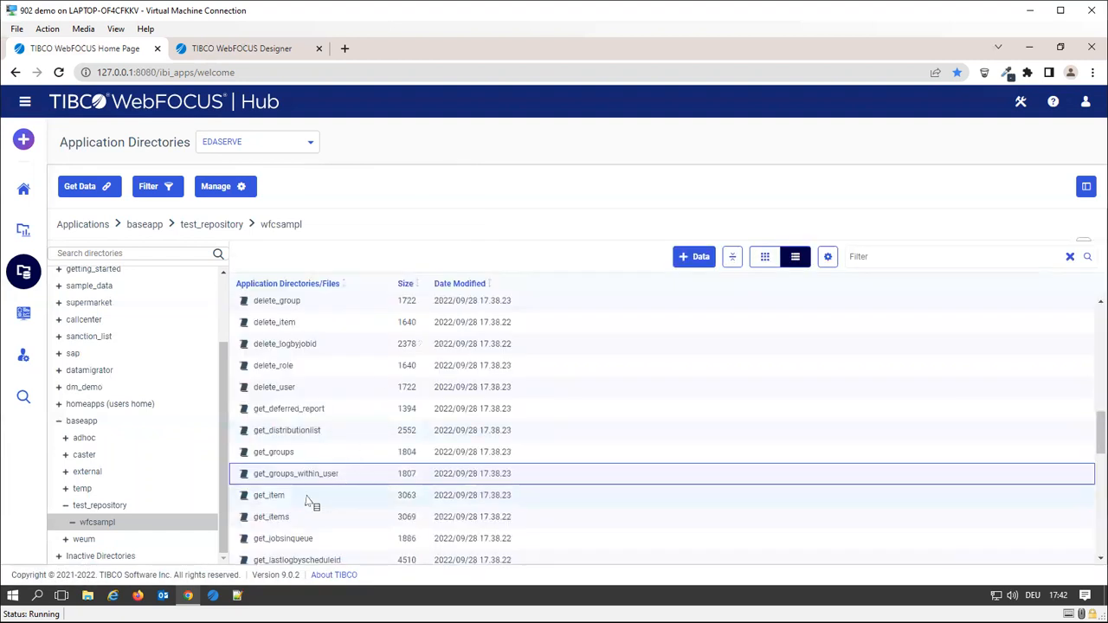
Run get_groups to produce the List of Groups report
scroll(316, 492, down, 1)
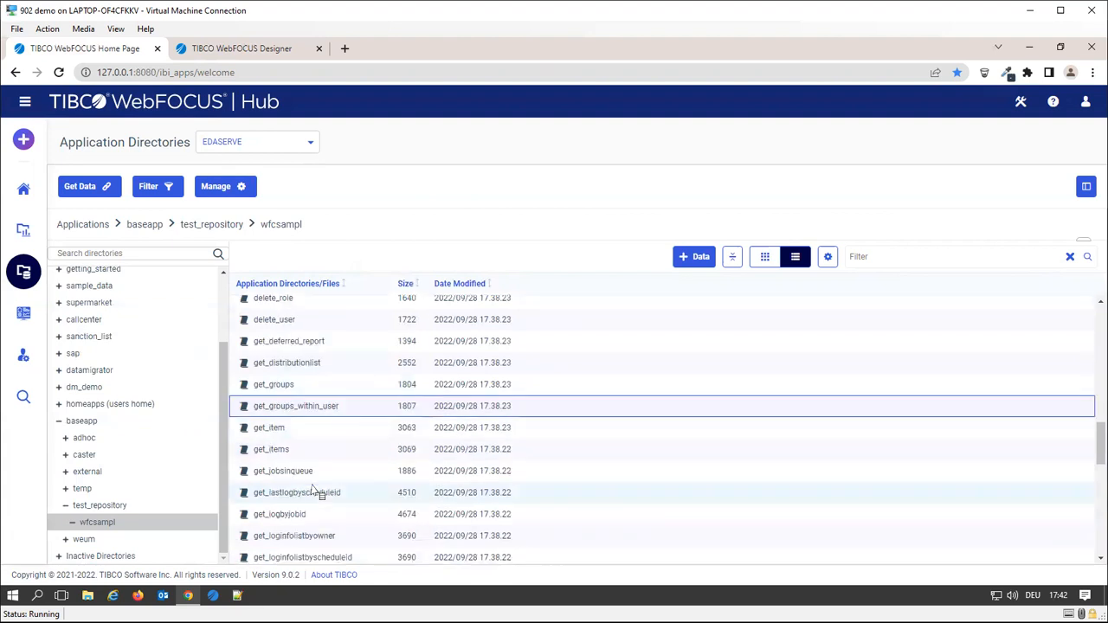
right_click(286, 391)
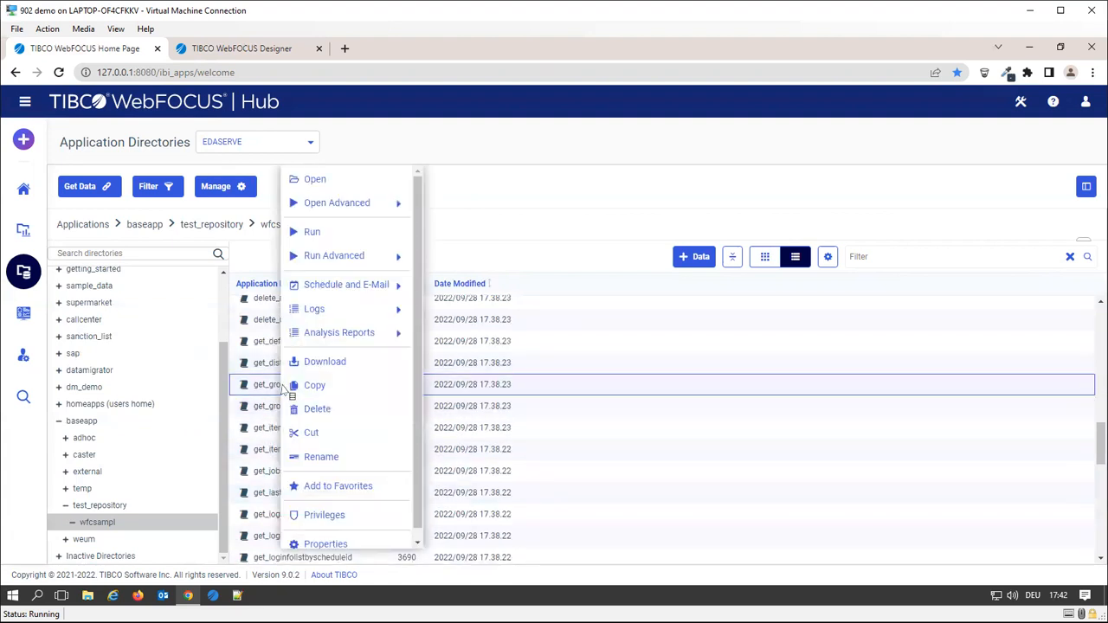
click(346, 235)
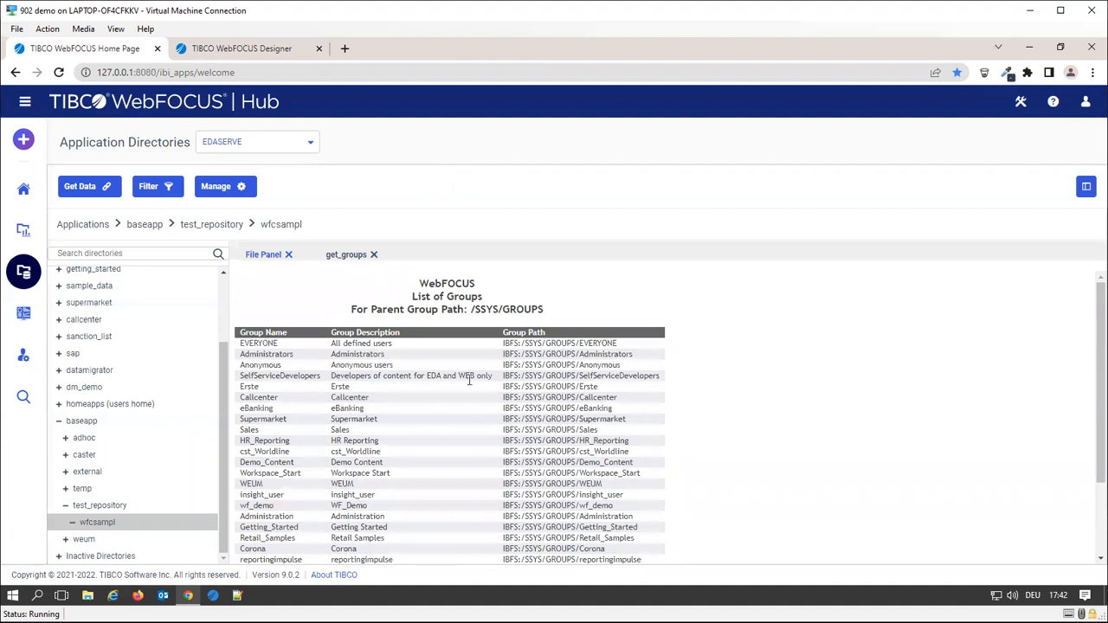
scroll(478, 405, down, 3)
scroll(477, 404, up, 3)
scroll(559, 429, down, 2)
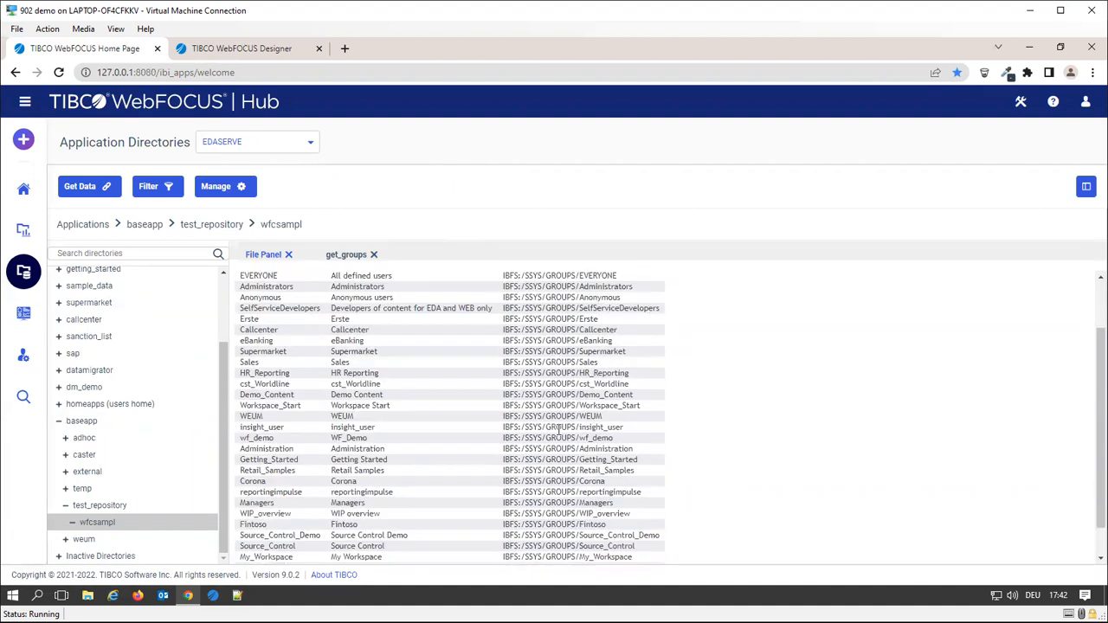
Close the List of Groups report and load get_groups.fex's TABLE FILE GET_GROUPS code in the editor
click(374, 254)
scroll(325, 381, up, 5)
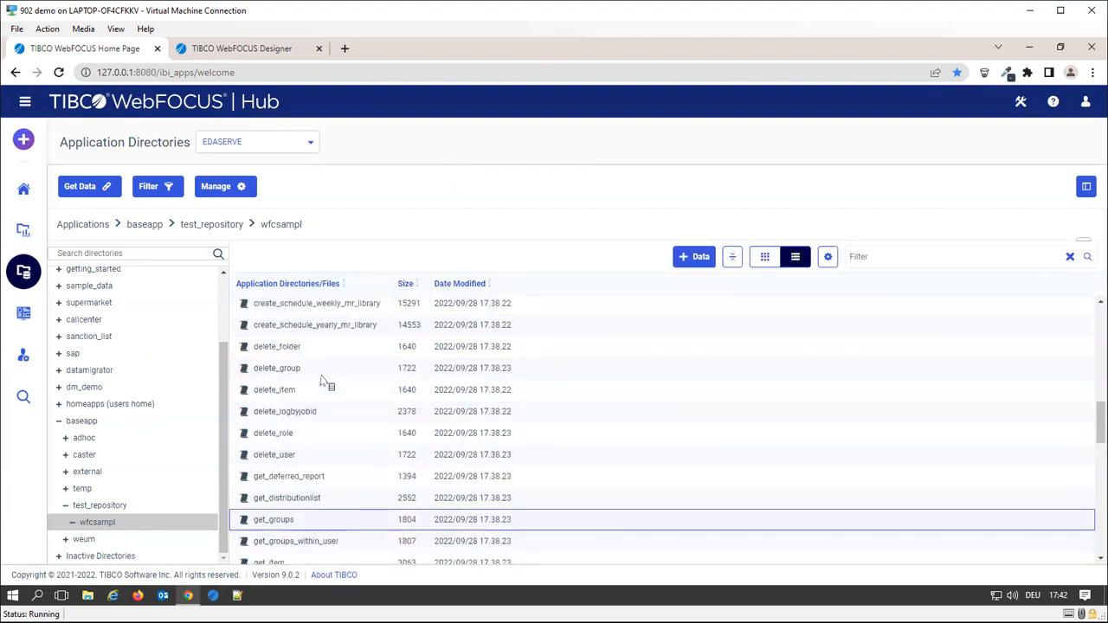
scroll(329, 389, down, 5)
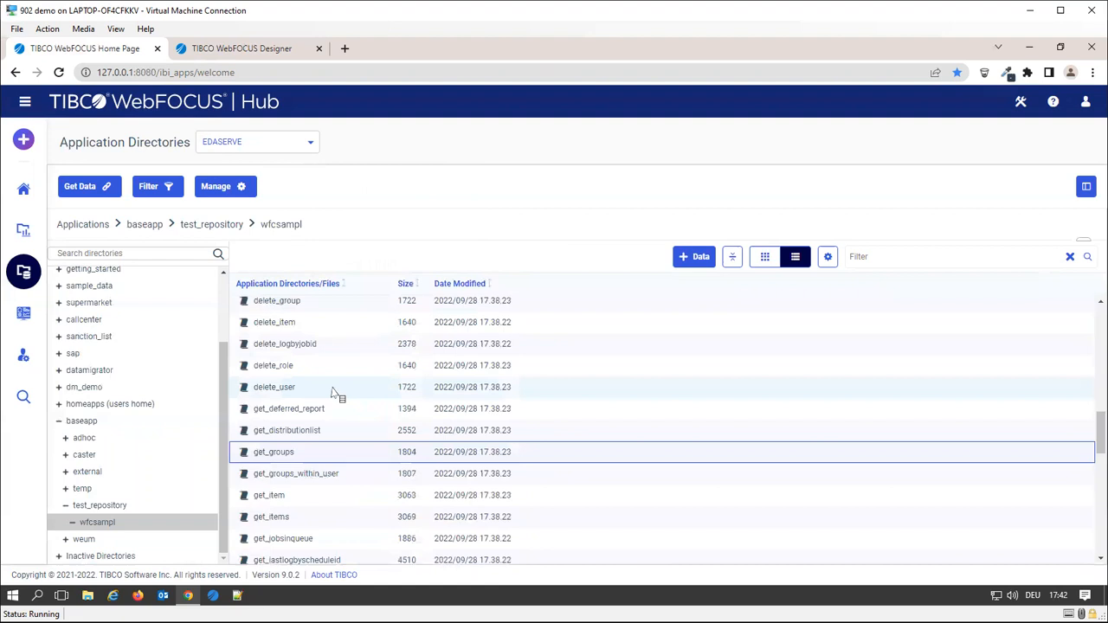
right_click(311, 454)
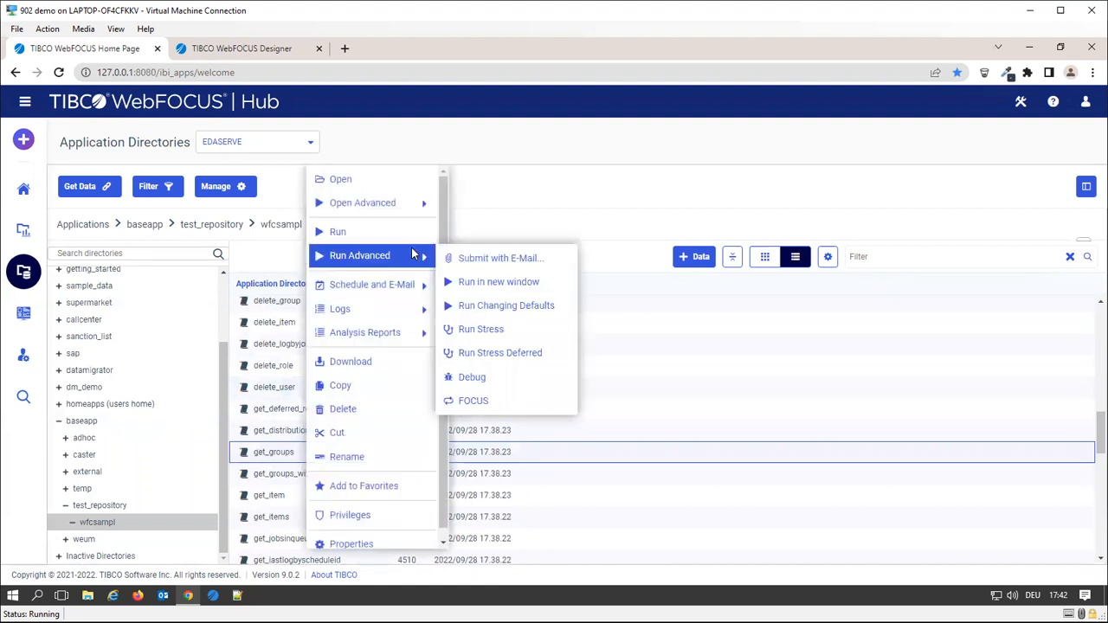
click(382, 186)
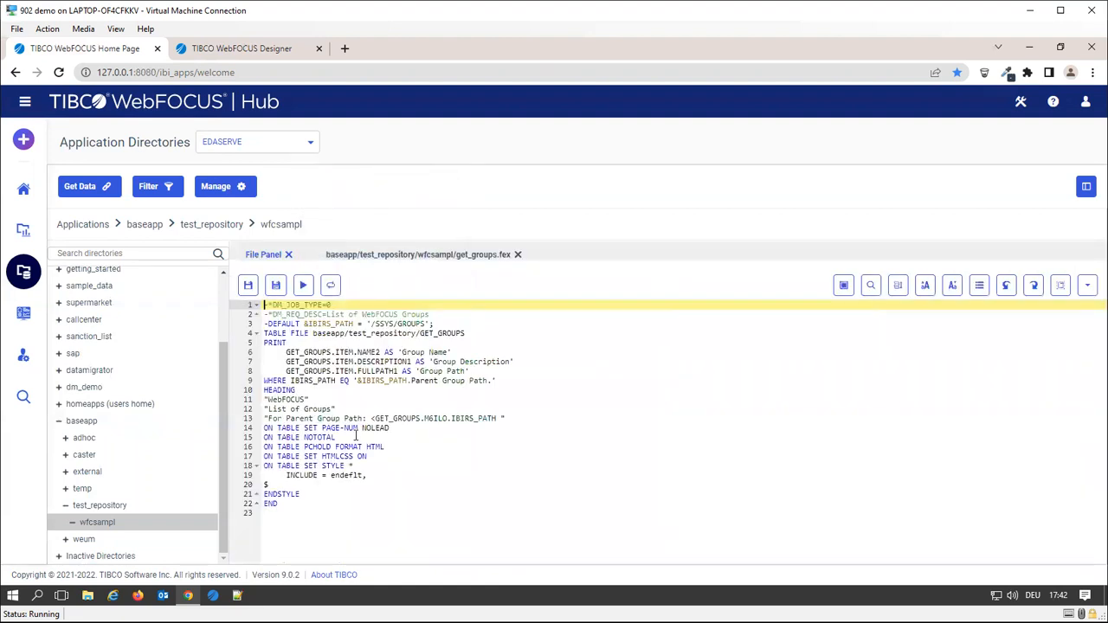